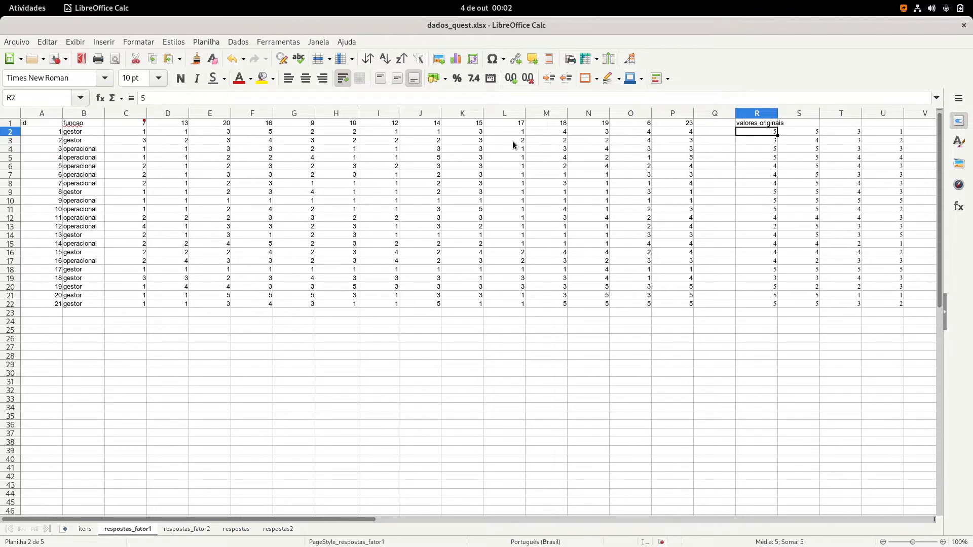
Examine the questionnaire item numbers in the heading row of the respostas_fator1 sheet, from column C to column P
{"action": "left_click", "coordinate": [129, 123]}
{"action": "left_click", "coordinate": [172, 123]}
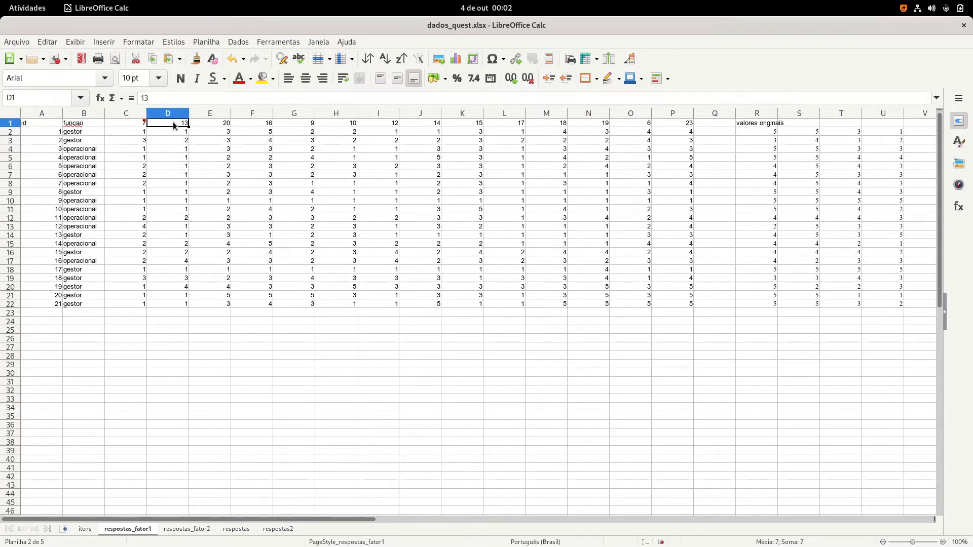
{"action": "left_click", "coordinate": [222, 125]}
{"action": "key", "text": "Right"}
{"action": "key", "text": "Right"}
{"action": "key", "text": "Right"}
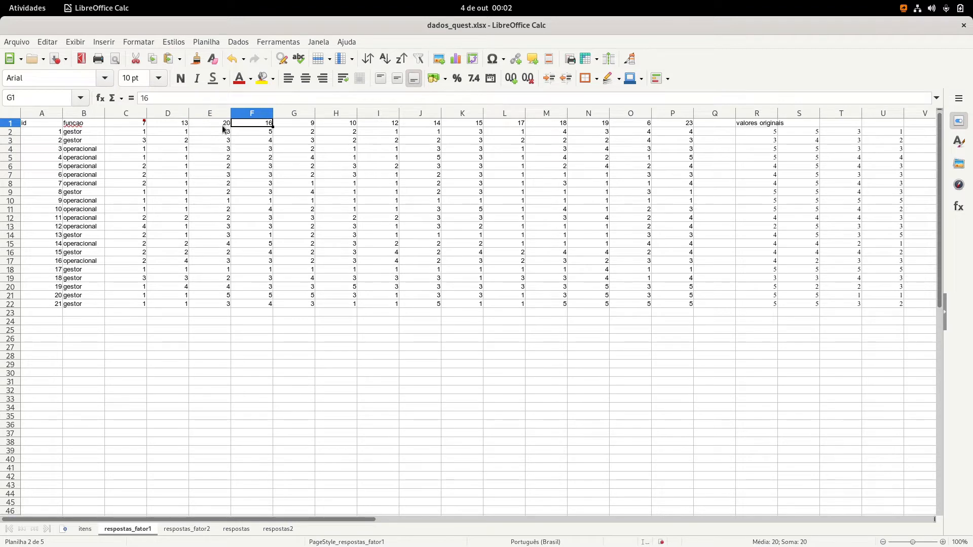
{"action": "left_click", "coordinate": [685, 123]}
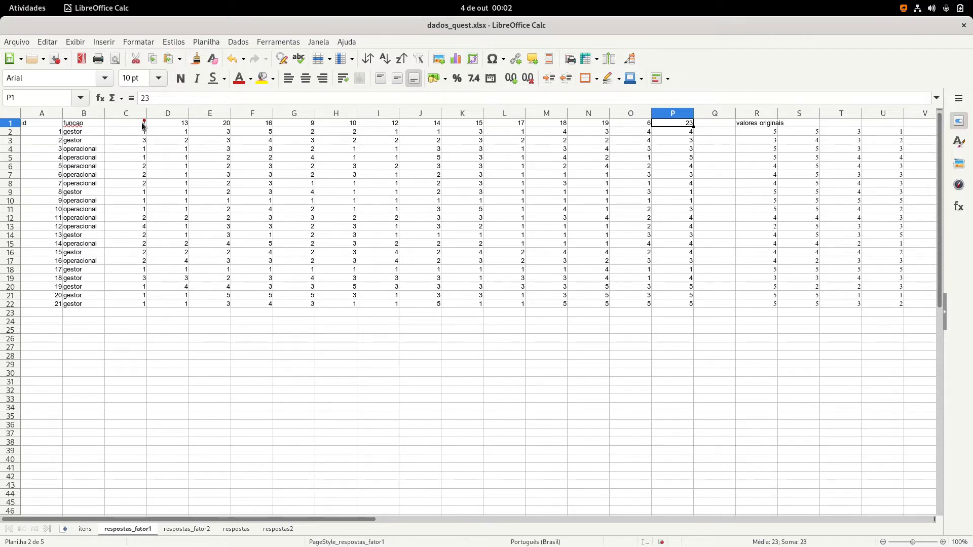
Examine the note on heading C1 and the first respondent's answers in cells C2, D2 and E2
{"action": "mouse_move", "coordinate": [144, 123]}
{"action": "left_click", "coordinate": [142, 133]}
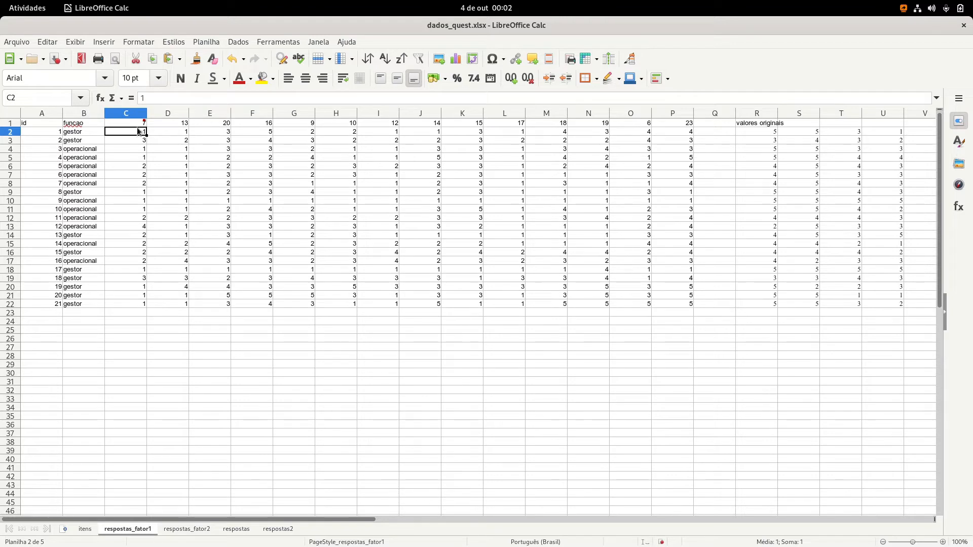
{"action": "left_click", "coordinate": [134, 123]}
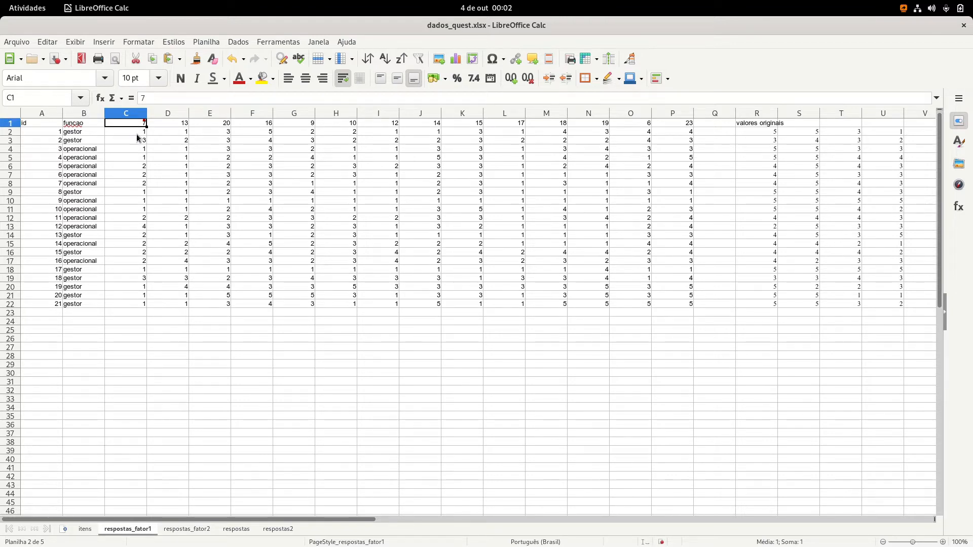
{"action": "left_click", "coordinate": [141, 132]}
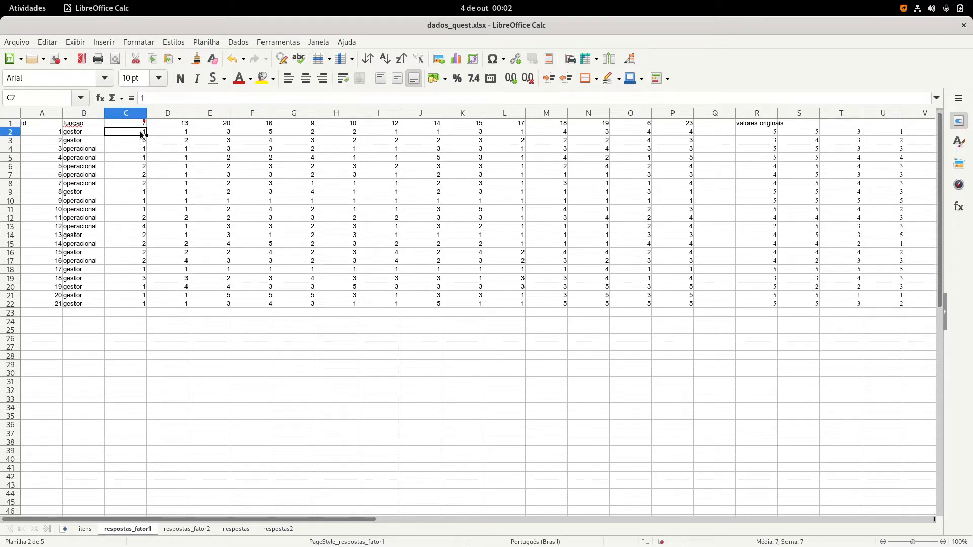
{"action": "left_click", "coordinate": [178, 133]}
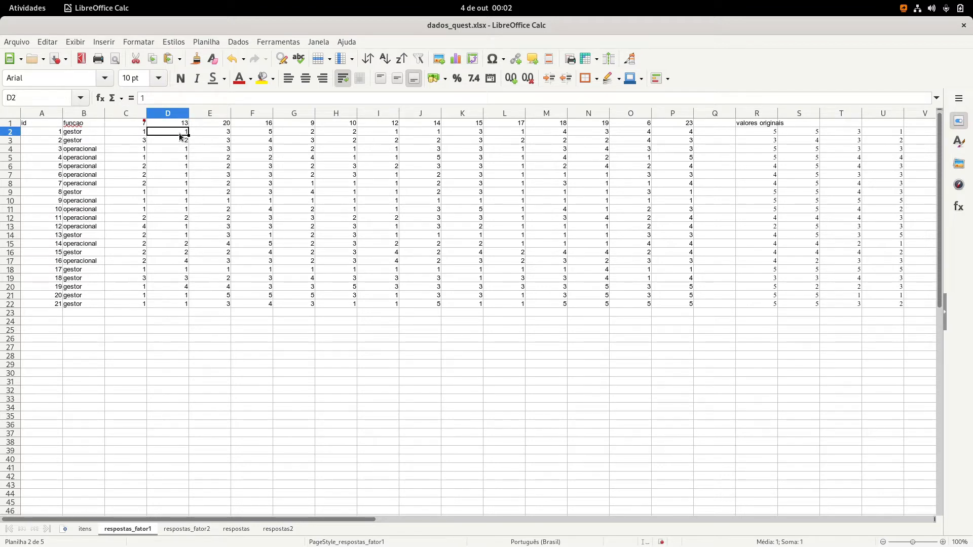
{"action": "left_click", "coordinate": [221, 132]}
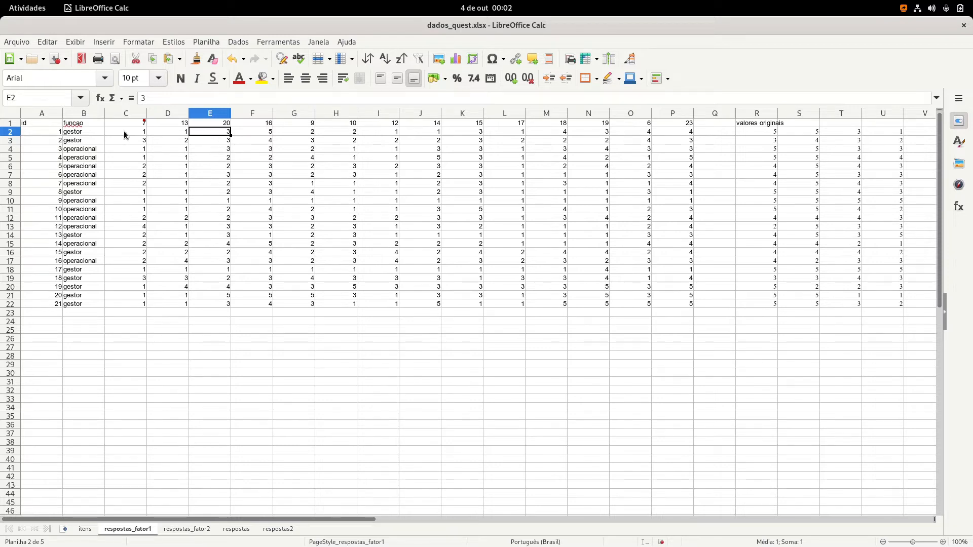
Review the respondent numbers in the id column down through the data rows and back up to the first respondent
{"action": "left_click", "coordinate": [75, 134]}
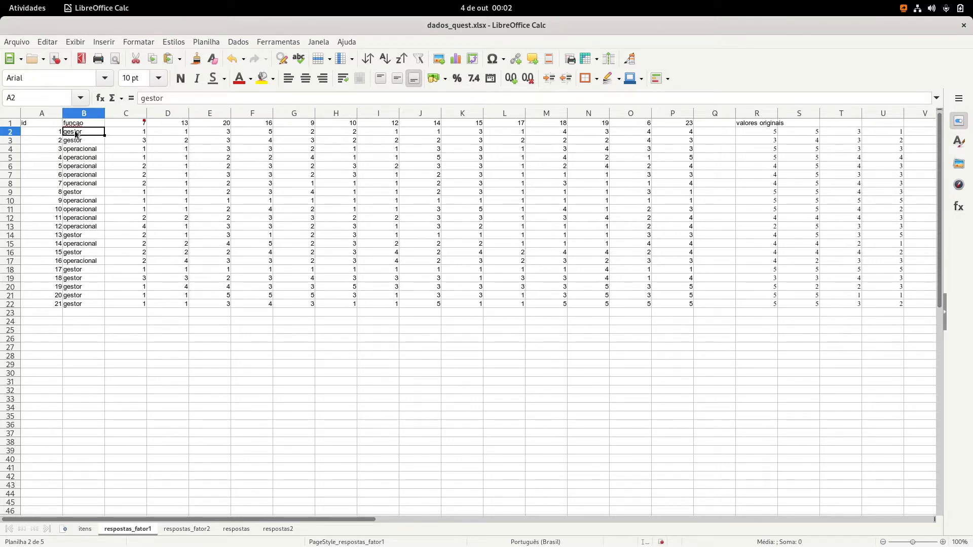
{"action": "key", "text": "Left"}
{"action": "key", "text": "Down"}
{"action": "key", "text": "Down"}
{"action": "key", "text": "Down"}
{"action": "key", "text": "Down"}
{"action": "key", "text": "Down"}
{"action": "key", "text": "Down"}
{"action": "key", "text": "Down"}
{"action": "key", "text": "Down"}
{"action": "key", "text": "Down"}
{"action": "key", "text": "Down"}
{"action": "key", "text": "Down"}
{"action": "key", "text": "Down"}
{"action": "key", "text": "Down"}
{"action": "key", "text": "Down"}
{"action": "key", "text": "Down"}
{"action": "key", "text": "Down"}
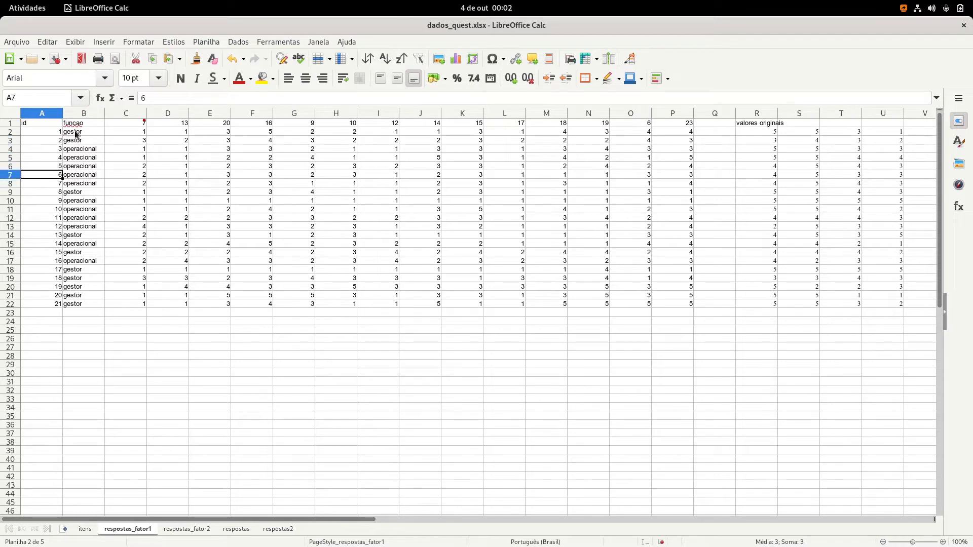
{"action": "key", "text": "Down"}
{"action": "key", "text": "Down"}
{"action": "key", "text": "Down"}
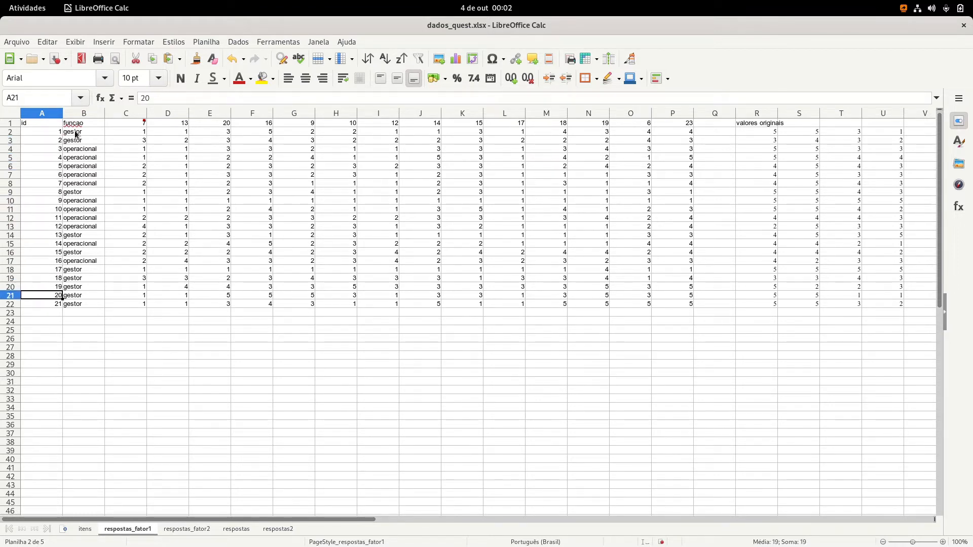
{"action": "key", "text": "Up"}
{"action": "key", "text": "Up"}
{"action": "key", "text": "Up"}
{"action": "key", "text": "Up"}
{"action": "key", "text": "Up"}
{"action": "key", "text": "Up"}
{"action": "key", "text": "Up"}
{"action": "key", "text": "Up"}
{"action": "key", "text": "Up"}
{"action": "key", "text": "Up"}
{"action": "key", "text": "Up"}
{"action": "key", "text": "Up"}
{"action": "key", "text": "Up"}
{"action": "key", "text": "Up"}
{"action": "key", "text": "Up"}
{"action": "key", "text": "Up"}
{"action": "key", "text": "Up"}
{"action": "key", "text": "Up"}
{"action": "key", "text": "Up"}
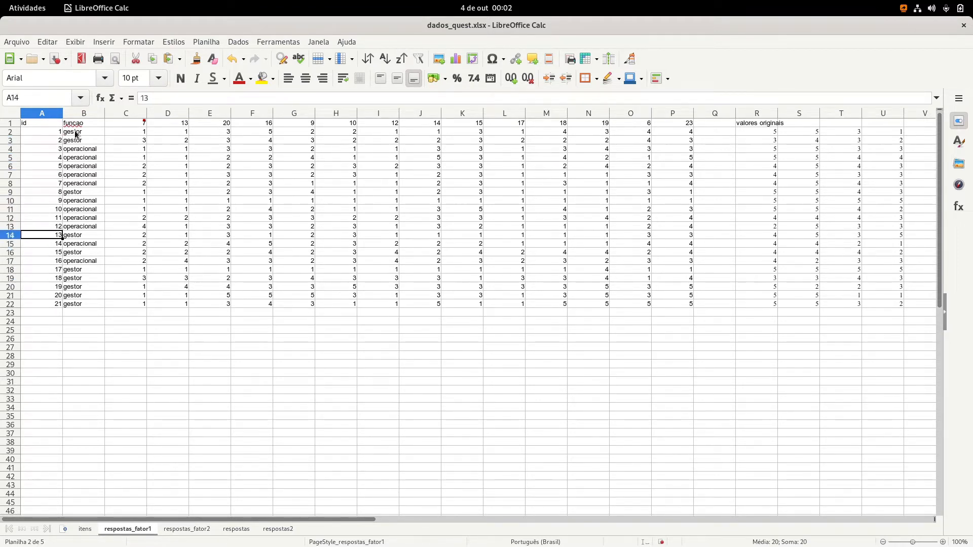
{"action": "key", "text": "Up"}
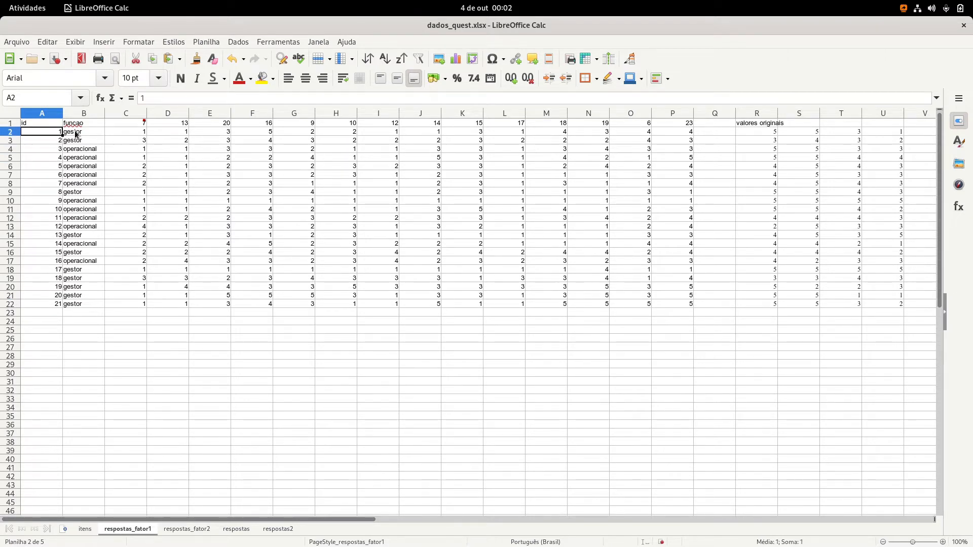
Examine the funcao heading in B1 and the role entries of the first respondents beneath it
{"action": "key", "text": "Right"}
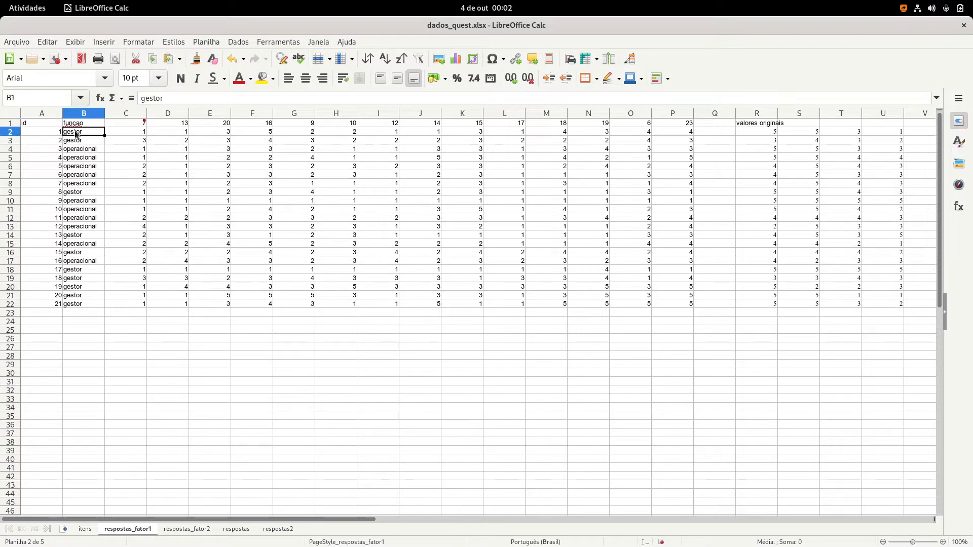
{"action": "key", "text": "Up"}
{"action": "left_click", "coordinate": [76, 134]}
{"action": "key", "text": "Up"}
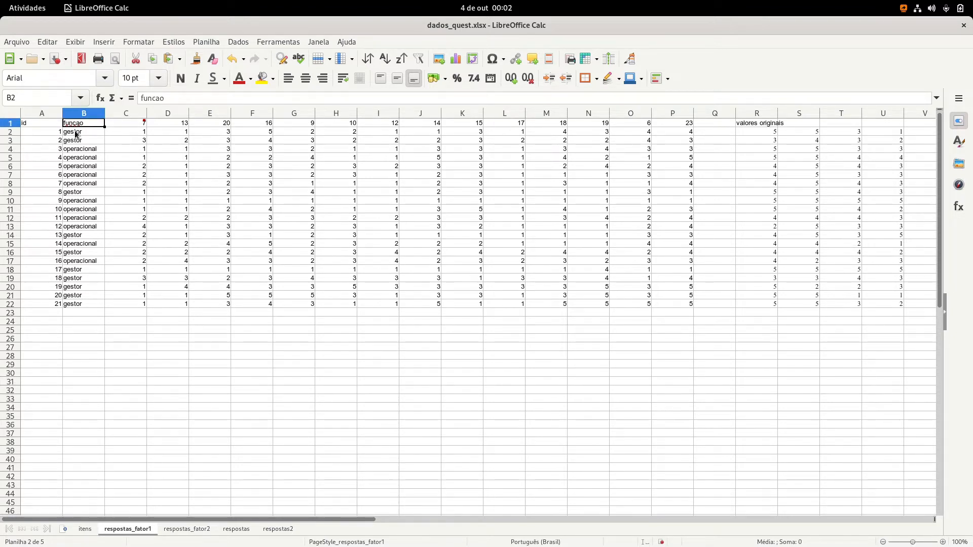
{"action": "key", "text": "Down"}
{"action": "key", "text": "Left"}
{"action": "key", "text": "Right"}
{"action": "key", "text": "Down"}
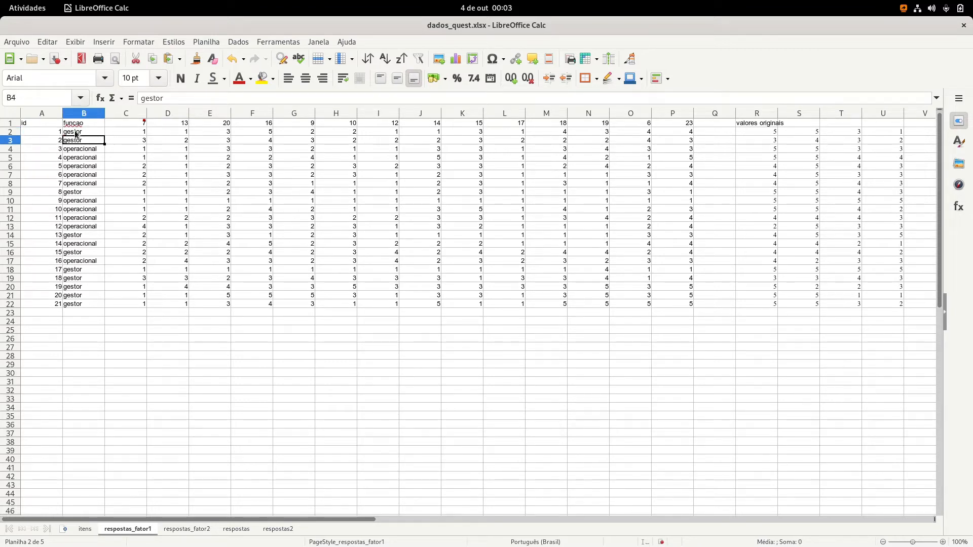
{"action": "key", "text": "Down"}
{"action": "key", "text": "Down"}
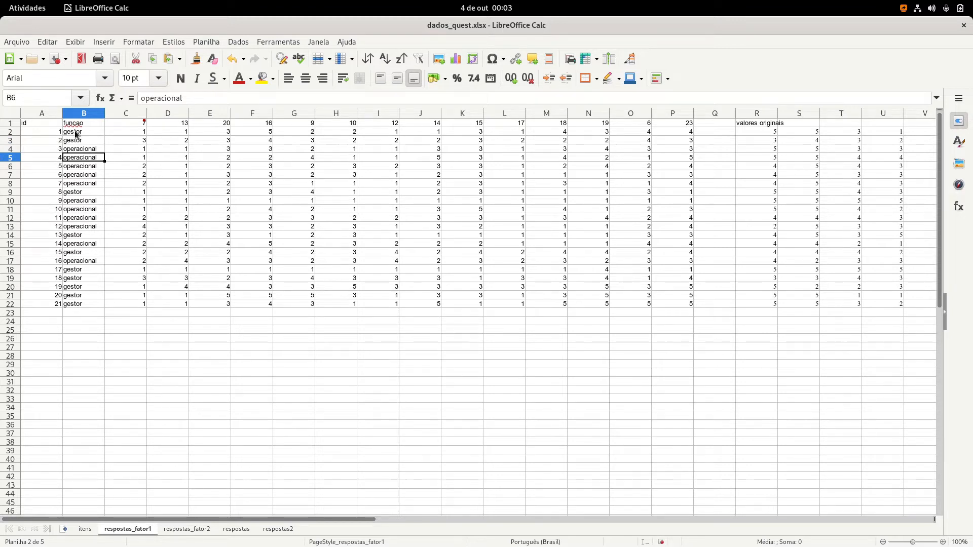
{"action": "key", "text": "Up"}
{"action": "key", "text": "Up"}
{"action": "key", "text": "Up"}
{"action": "key", "text": "Up"}
{"action": "key", "text": "Up"}
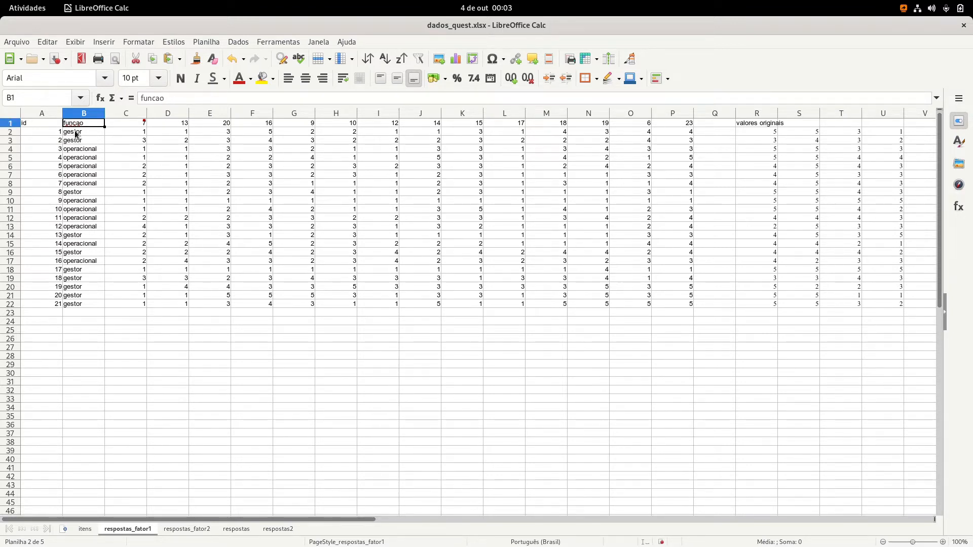
{"action": "key", "text": "Right"}
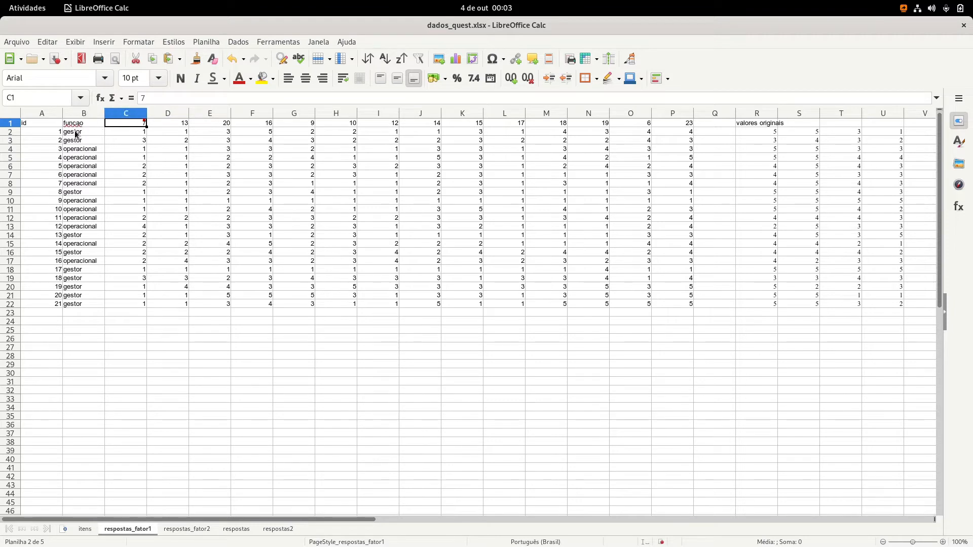
{"action": "key", "text": "Left"}
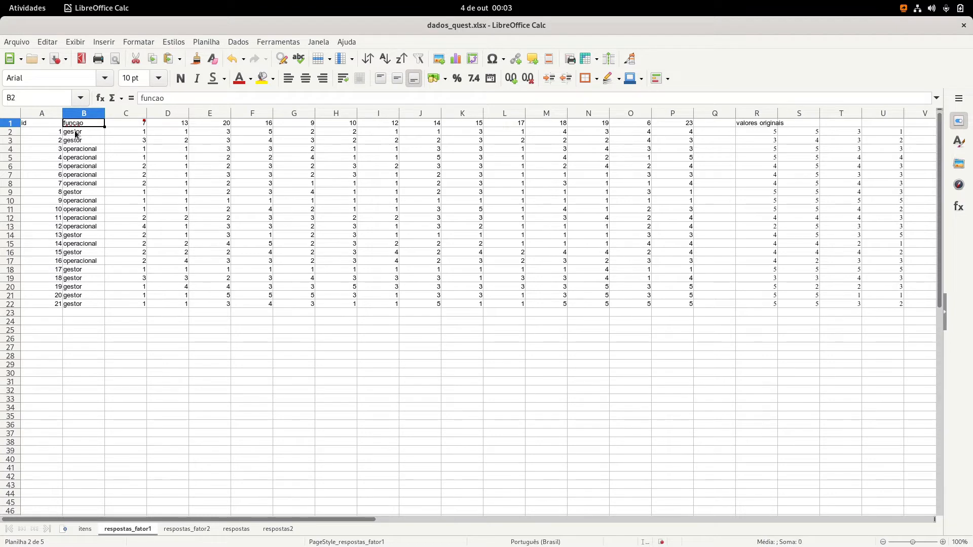
Review the role entries in the funcao column down to the last respondent in row 22
{"action": "key", "text": "Down"}
{"action": "key", "text": "Down"}
{"action": "key", "text": "Down"}
{"action": "key", "text": "Down"}
{"action": "key", "text": "Down"}
{"action": "key", "text": "Down"}
{"action": "key", "text": "Down"}
{"action": "key", "text": "Down"}
{"action": "key", "text": "Down"}
{"action": "key", "text": "Down"}
{"action": "key", "text": "Down"}
{"action": "key", "text": "Down"}
{"action": "key", "text": "Down"}
{"action": "key", "text": "Down"}
{"action": "key", "text": "Down"}
{"action": "key", "text": "Down"}
{"action": "key", "text": "Down"}
{"action": "key", "text": "Down"}
{"action": "key", "text": "Down"}
{"action": "key", "text": "Down"}
{"action": "key", "text": "Down"}
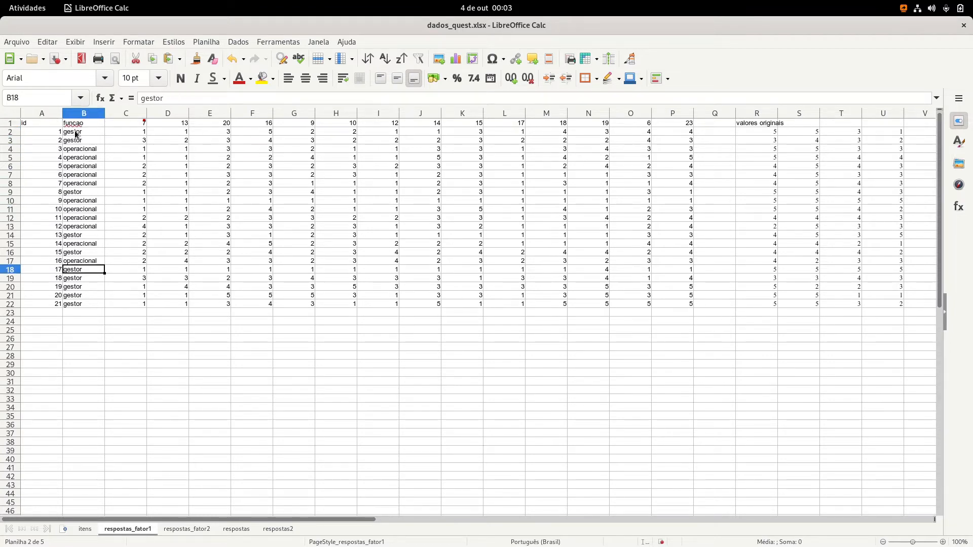
{"action": "key", "text": "Up"}
{"action": "key", "text": "Left"}
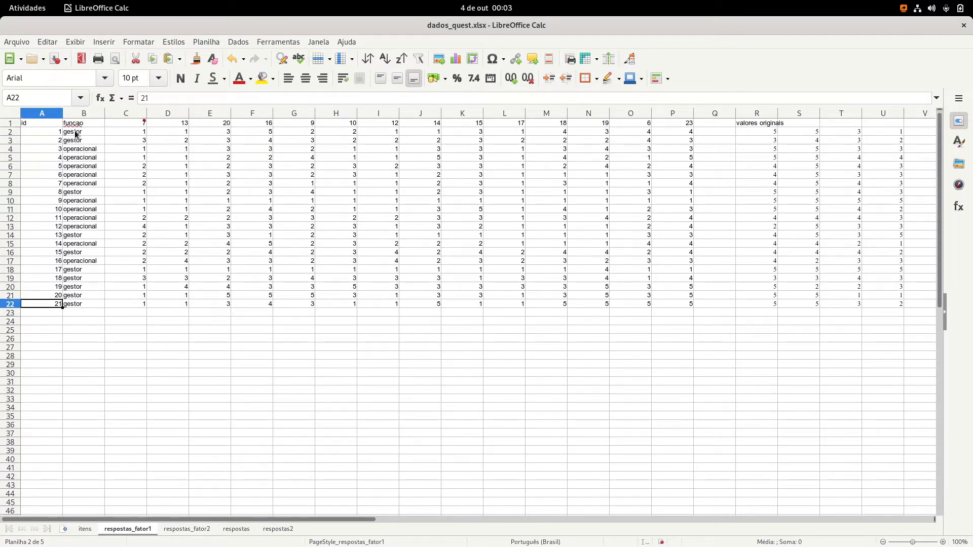
{"action": "key", "text": "Right"}
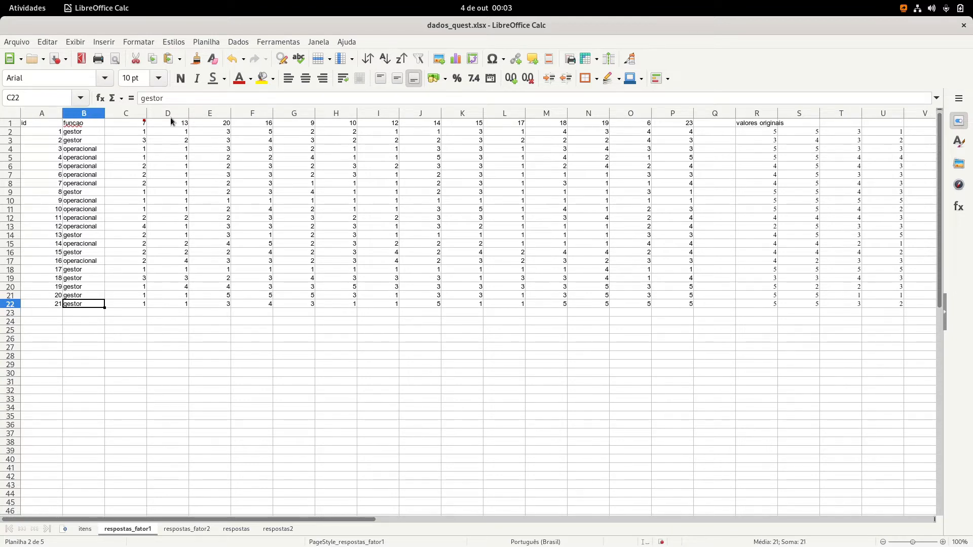
{"action": "key", "text": "Right"}
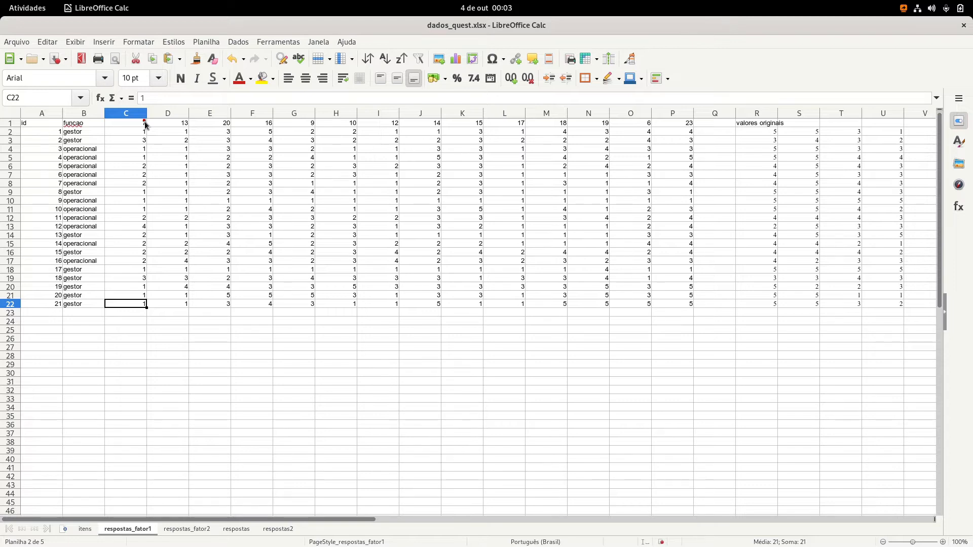
{"action": "left_click", "coordinate": [232, 337]}
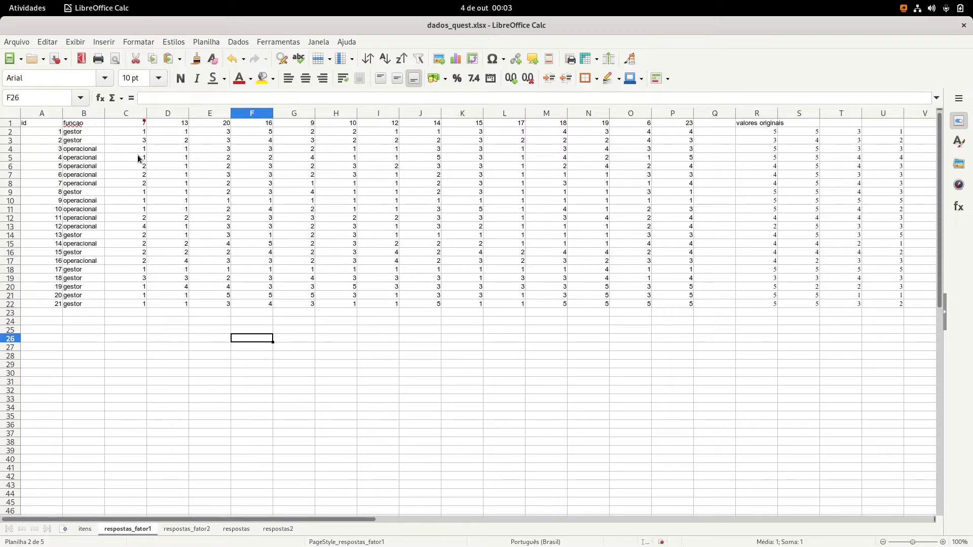
Switch to jamovi and widen the data grid so that the results area takes only a narrow strip
{"action": "key", "text": "alt+Tab"}
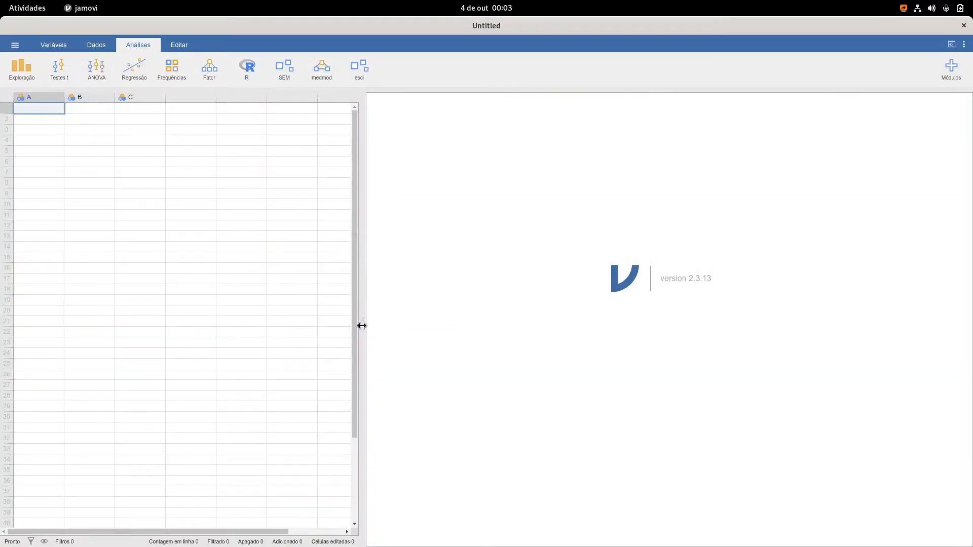
{"action": "left_click_drag", "start_coordinate": [360, 320], "coordinate": [813, 319]}
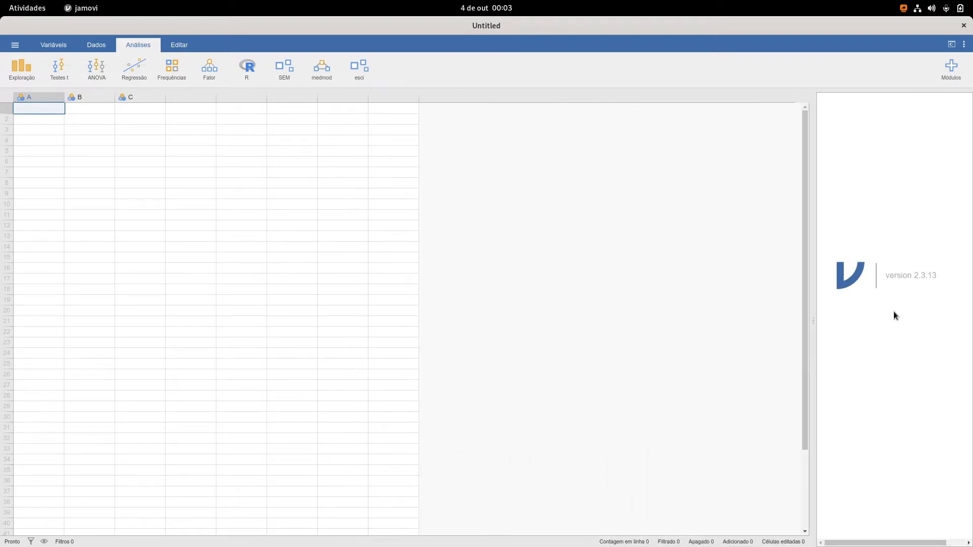
{"action": "left_click_drag", "start_coordinate": [812, 321], "coordinate": [859, 336]}
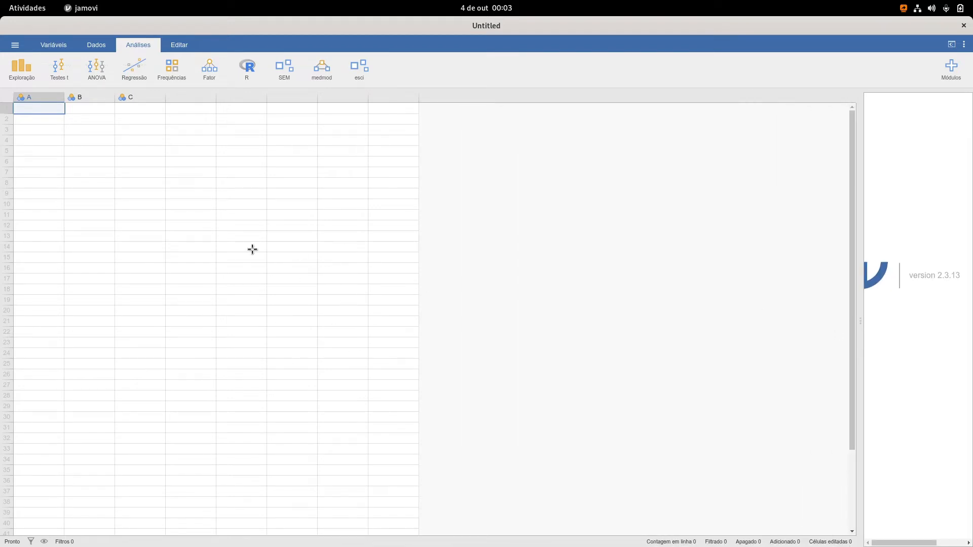
Switch back to LibreOffice Calc and copy the range B2:P22, from the funcao entries to the item 23 answers
{"action": "key", "text": "alt+Tab"}
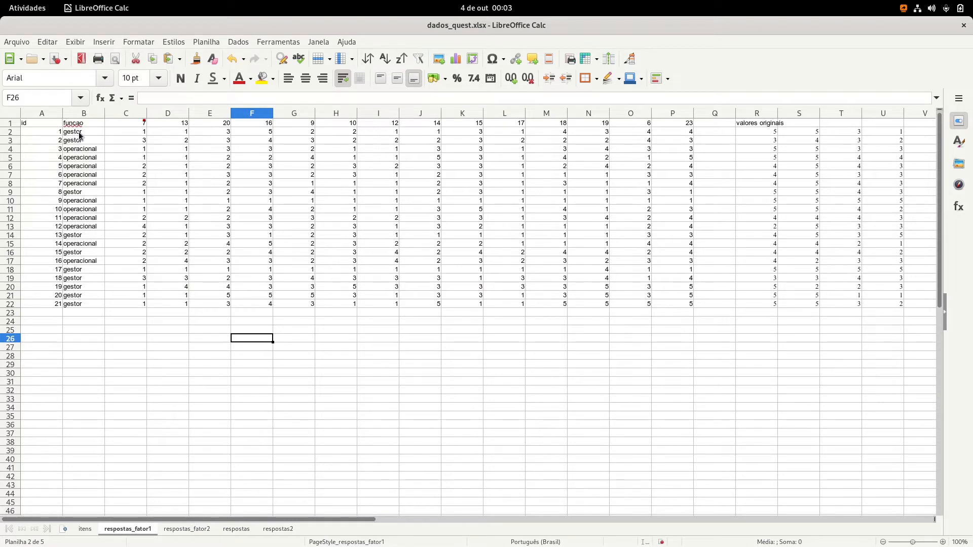
{"action": "left_click_drag", "start_coordinate": [78, 132], "coordinate": [682, 305]}
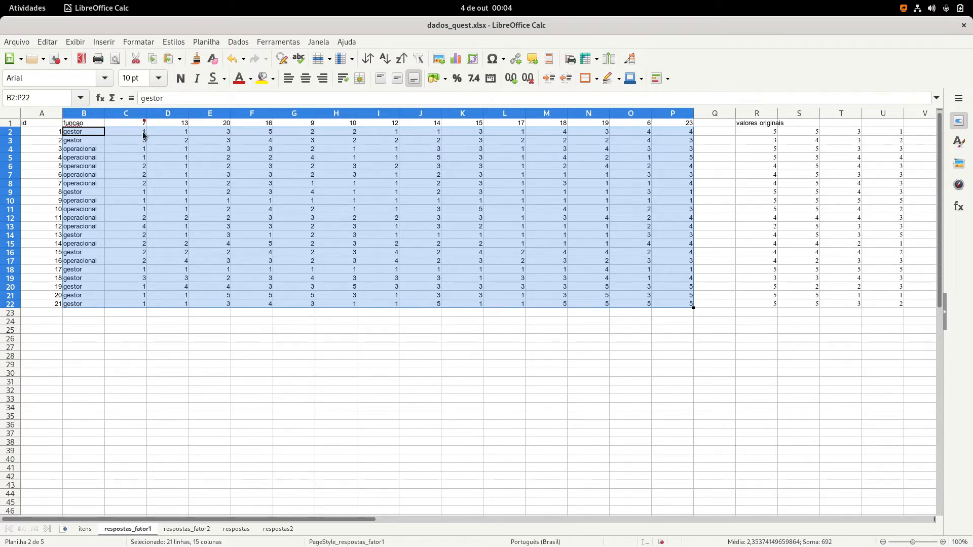
{"action": "right_click", "coordinate": [78, 135]}
{"action": "left_click", "coordinate": [116, 154]}
Switch to jamovi and paste the copied questionnaire data in the data view, starting at row 1 of column A
{"action": "key", "text": "alt+Tab"}
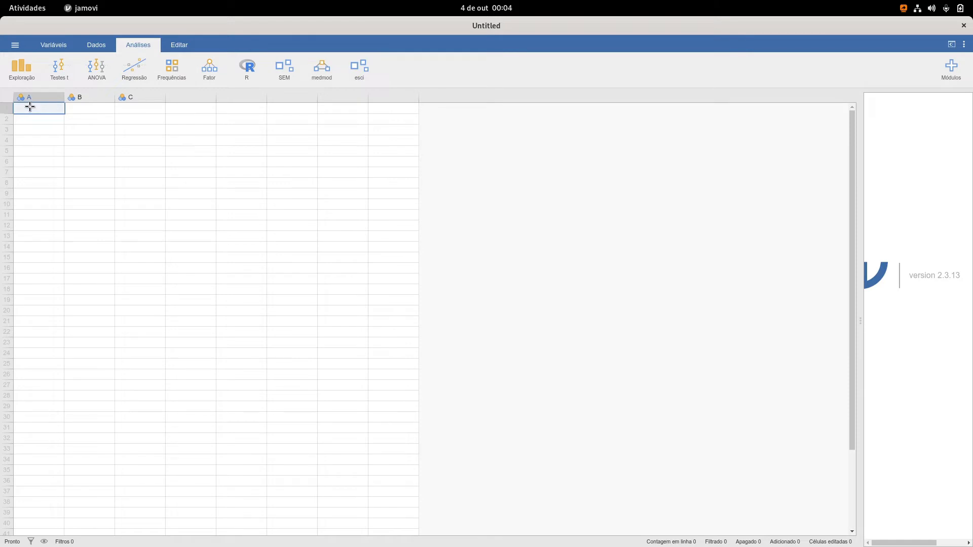
{"action": "left_click", "coordinate": [187, 109]}
{"action": "left_click", "coordinate": [243, 109]}
{"action": "left_click", "coordinate": [248, 142]}
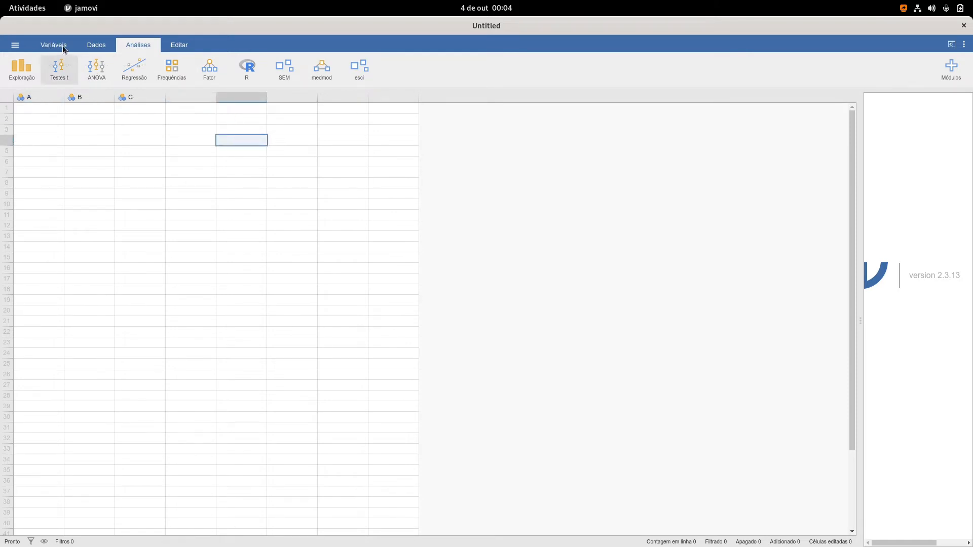
{"action": "left_click", "coordinate": [96, 46]}
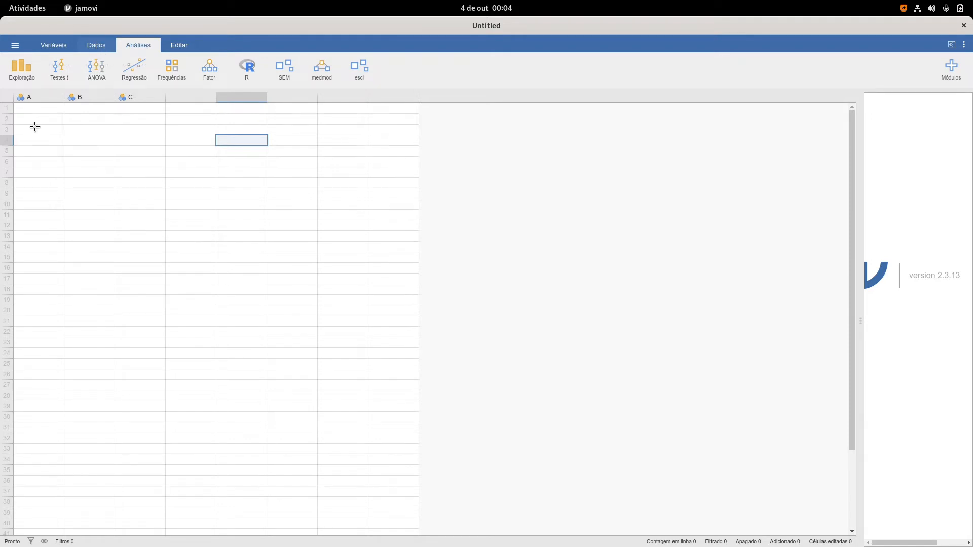
{"action": "left_click", "coordinate": [27, 108]}
{"action": "right_click", "coordinate": [27, 107]}
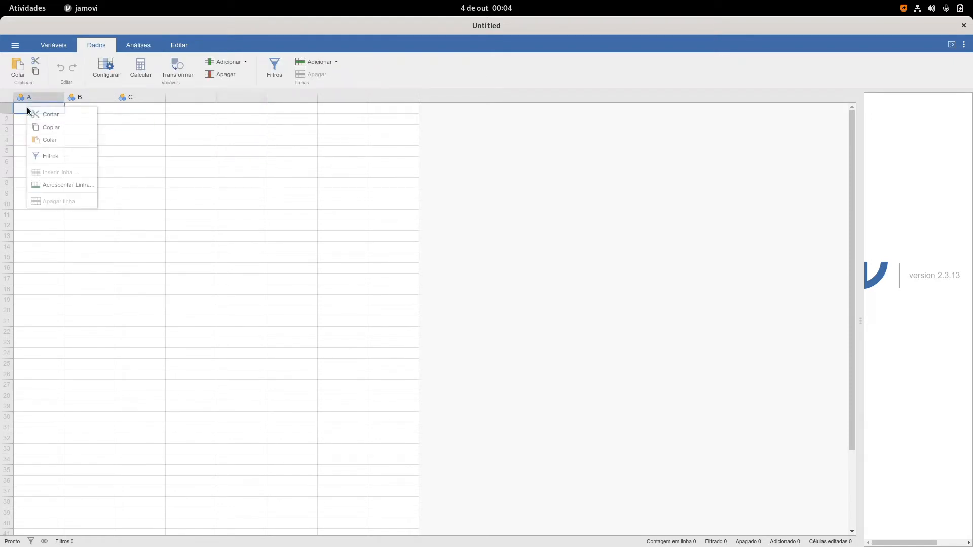
{"action": "left_click", "coordinate": [57, 141]}
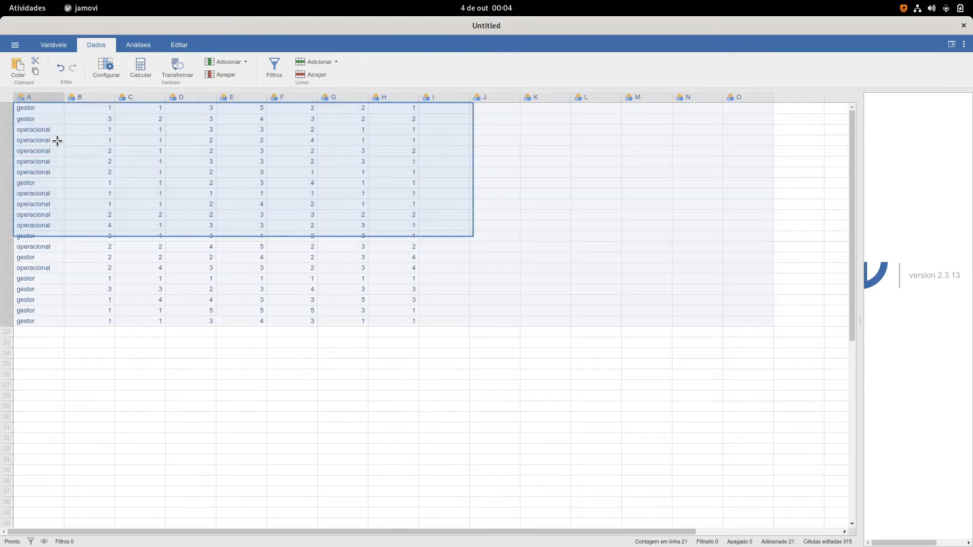
Check the pasted role entries and item answers in the data grid and the unnamed columns in the variable list
{"action": "left_click", "coordinate": [142, 341]}
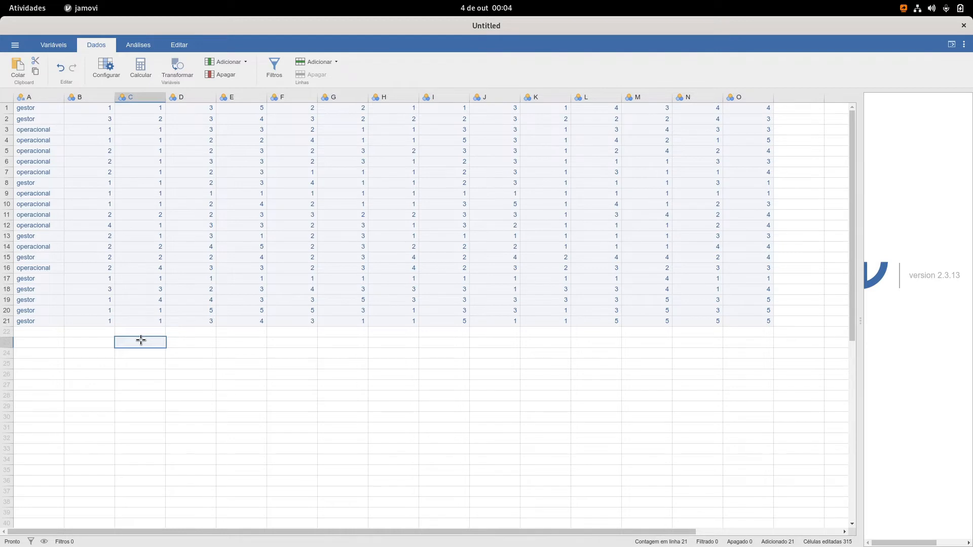
{"action": "left_click", "coordinate": [45, 109]}
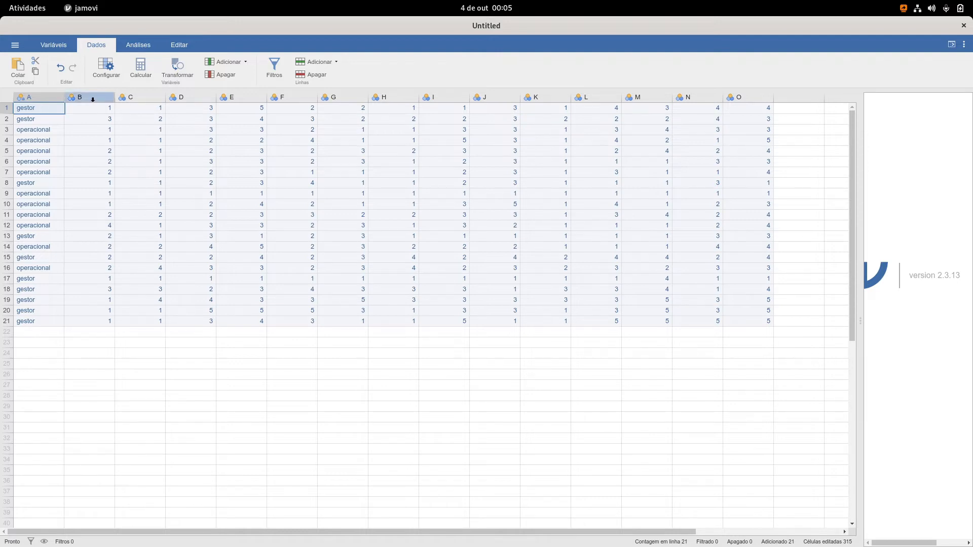
{"action": "left_click", "coordinate": [268, 130]}
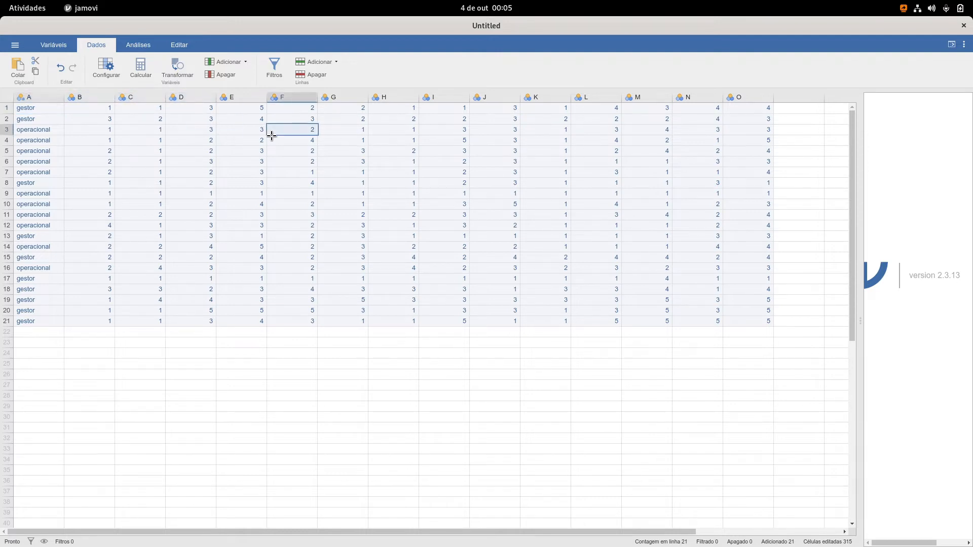
{"action": "left_click", "coordinate": [103, 130]}
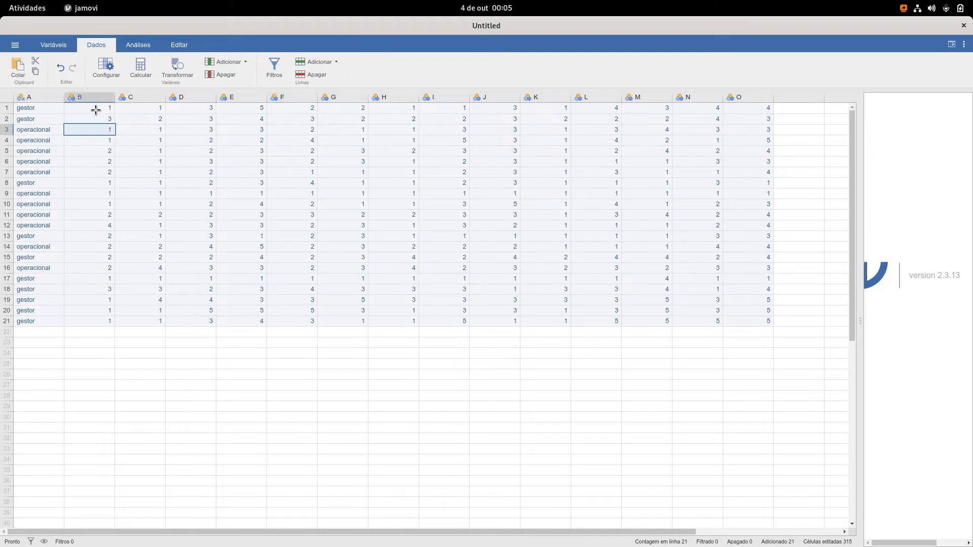
{"action": "left_click", "coordinate": [96, 109]}
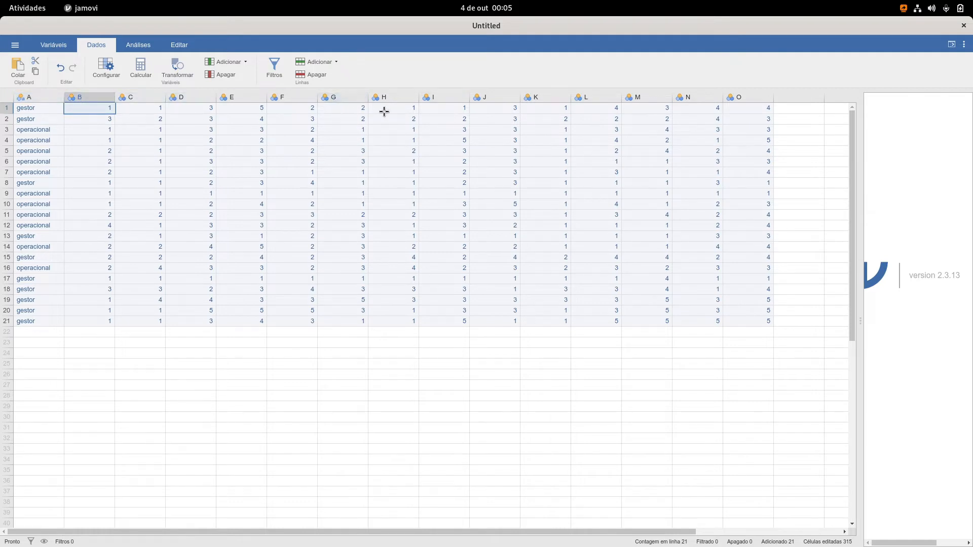
{"action": "left_click", "coordinate": [55, 44]}
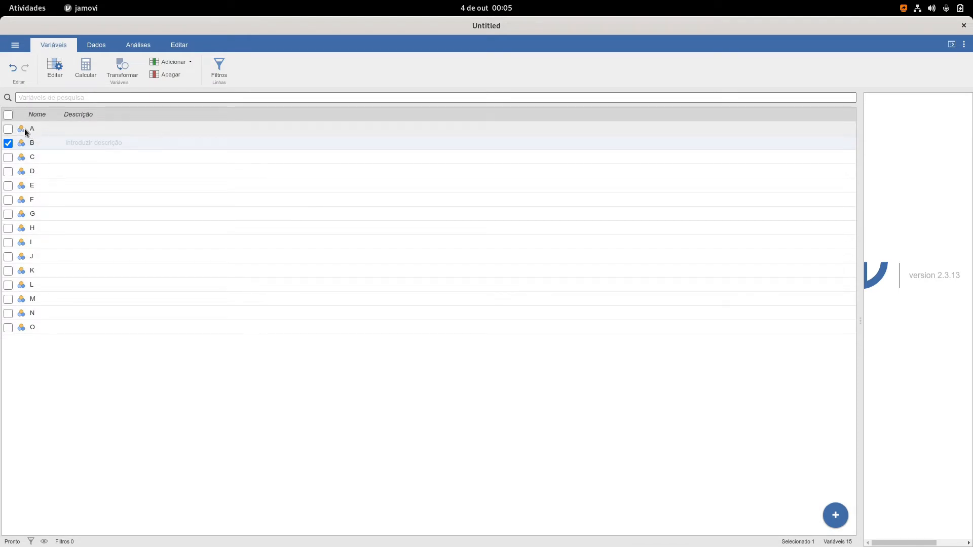
{"action": "left_click", "coordinate": [99, 44]}
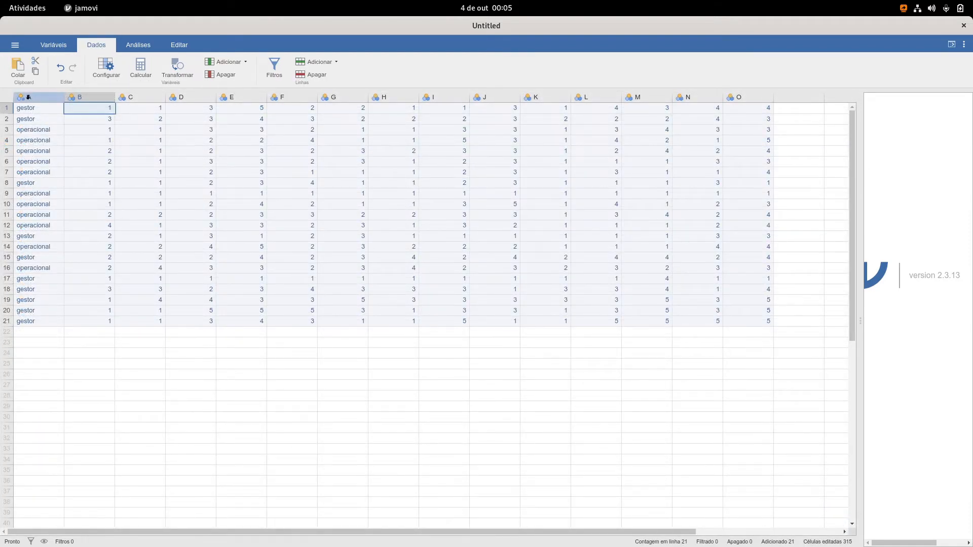
Open the settings of variable A, which holds the role entries, and choose Nominal as its measure type
{"action": "left_click", "coordinate": [30, 96]}
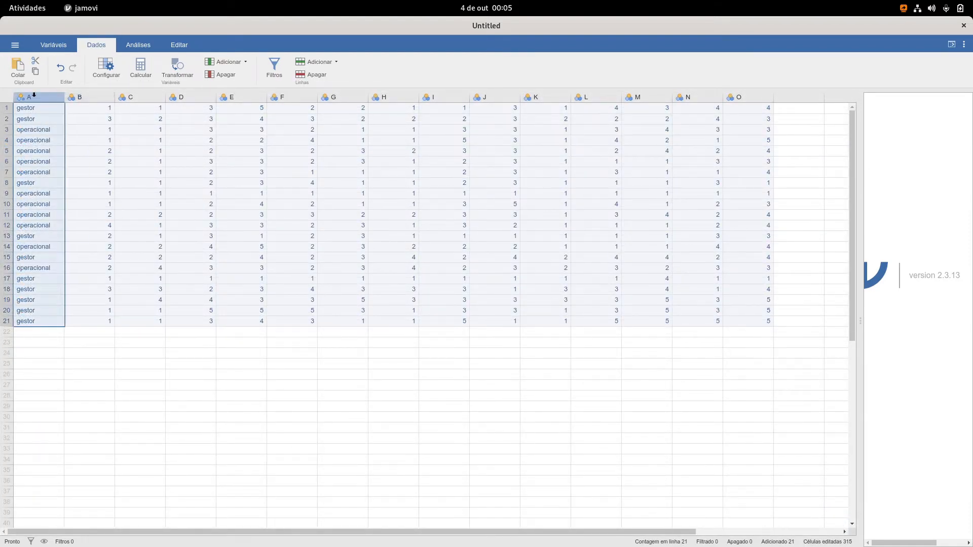
{"action": "left_click", "coordinate": [54, 44]}
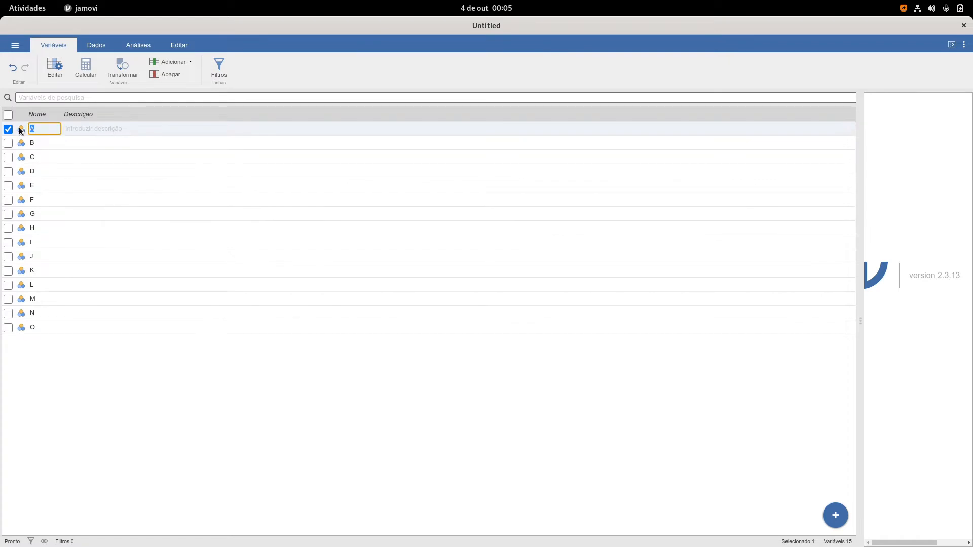
{"action": "double_click", "coordinate": [20, 130]}
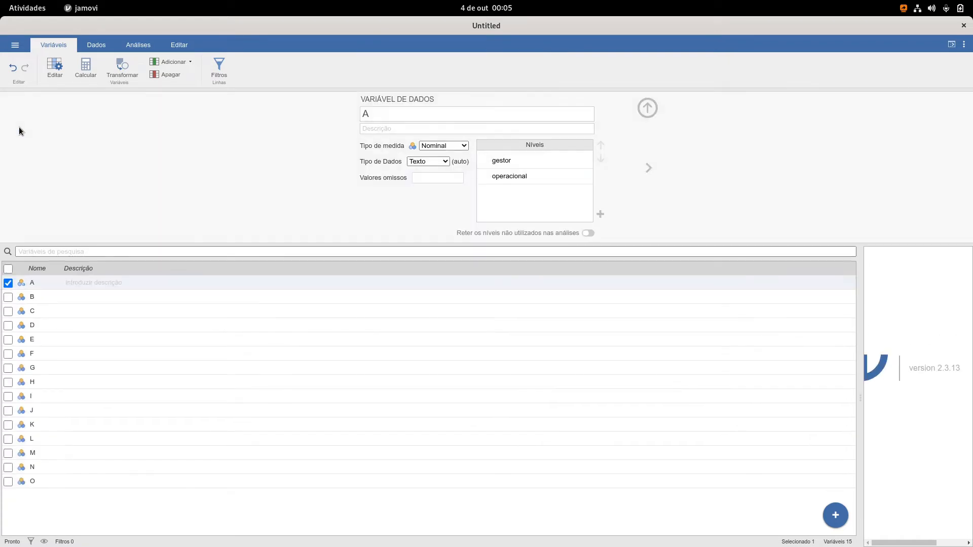
{"action": "left_click", "coordinate": [454, 148]}
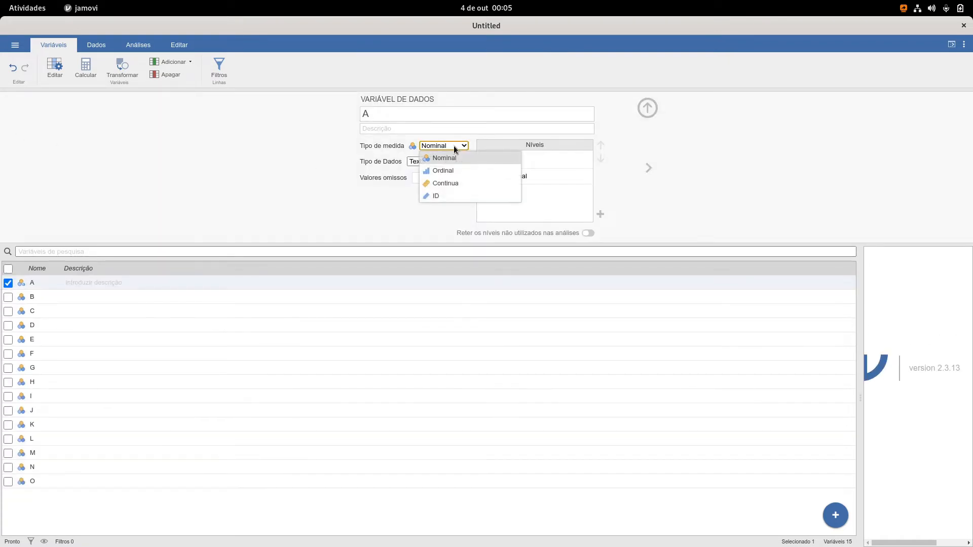
{"action": "left_click", "coordinate": [449, 158]}
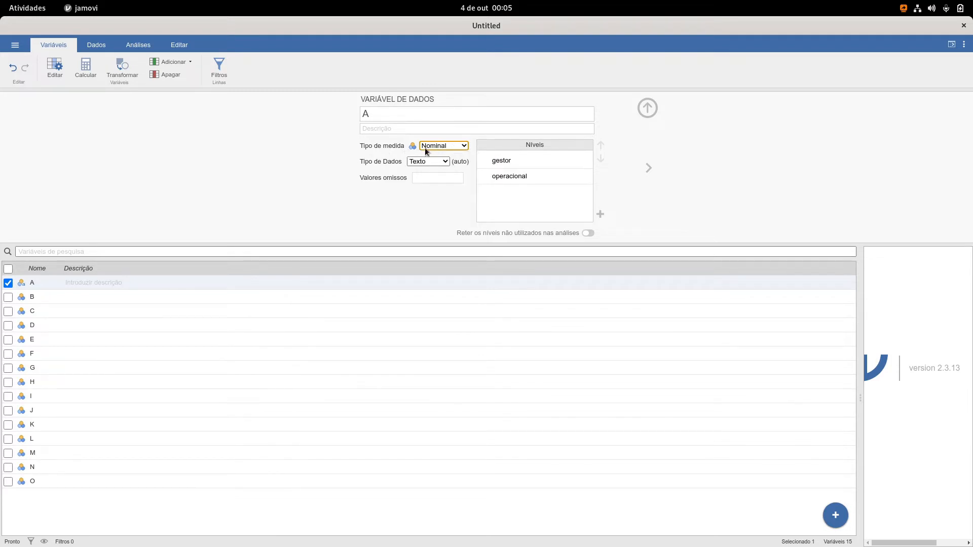
{"action": "left_click", "coordinate": [552, 161]}
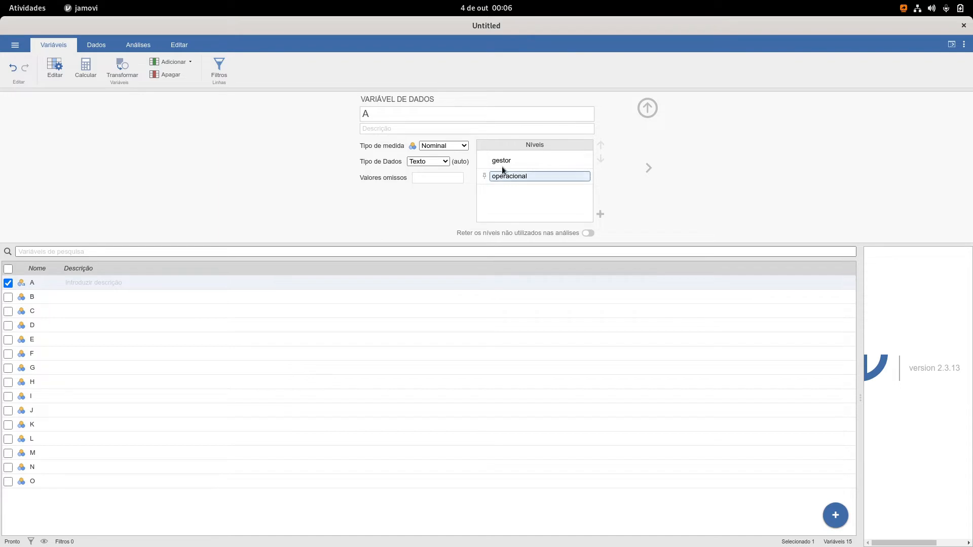
{"action": "left_click", "coordinate": [599, 215]}
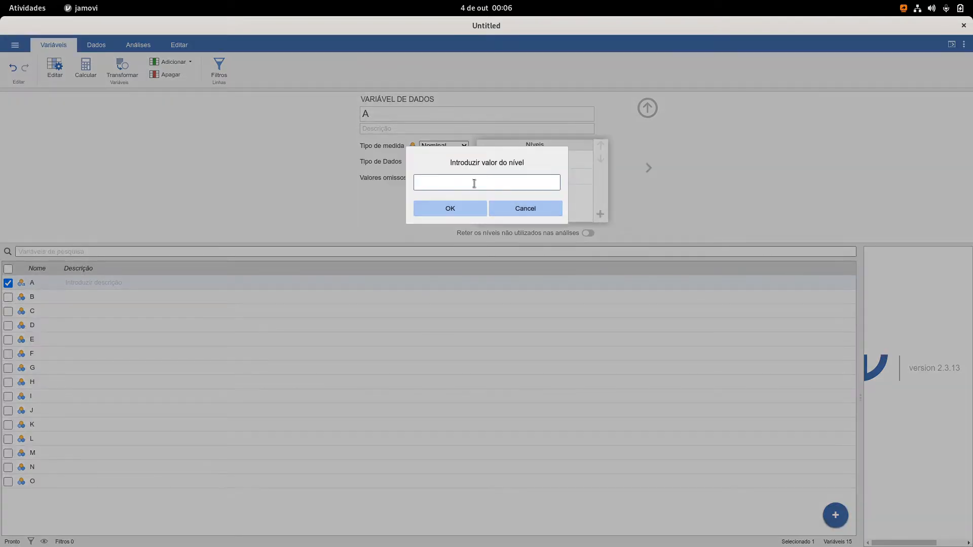
{"action": "left_click", "coordinate": [521, 208]}
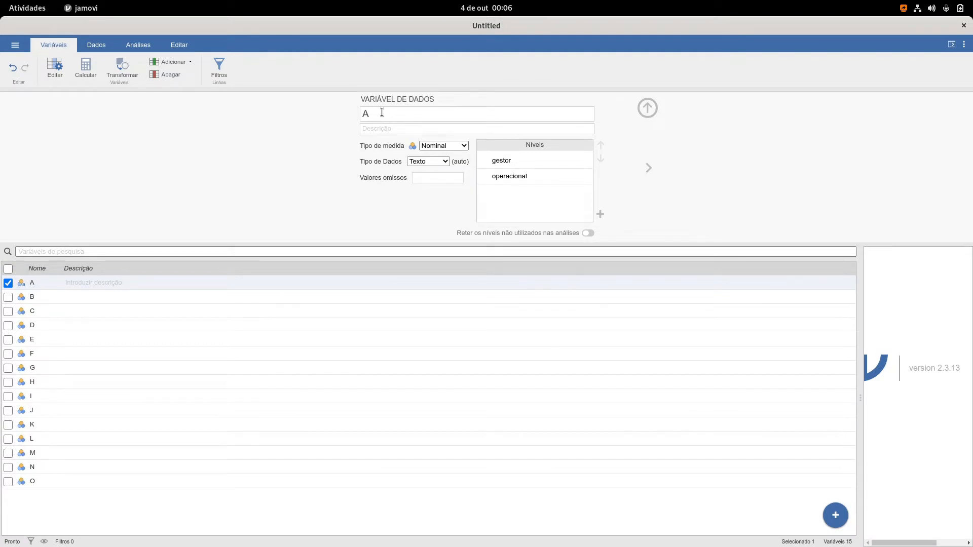
Rename variable A as Função and return to the data grid
{"action": "left_click", "coordinate": [382, 112]}
{"action": "type", "text": "Funç"}
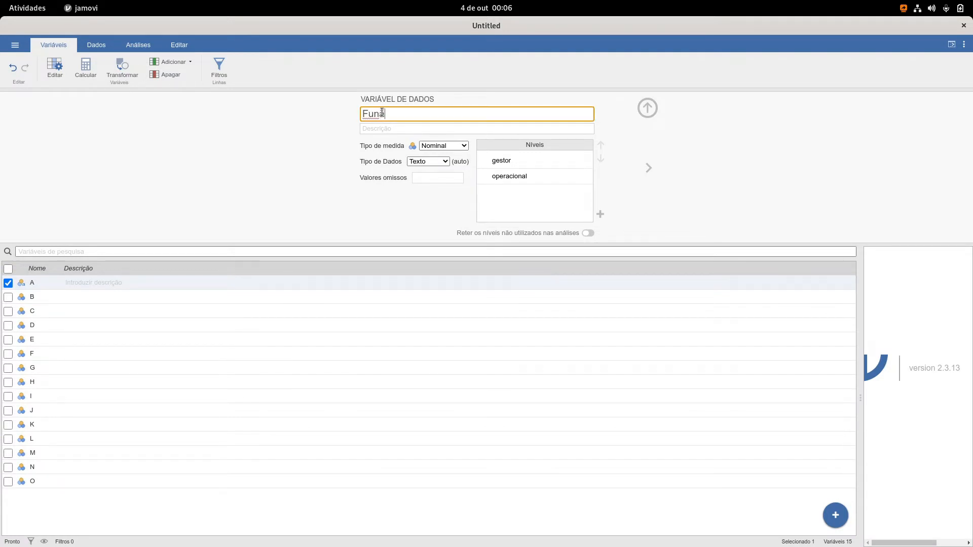
{"action": "type", "text": "ão"}
{"action": "key", "text": "Return"}
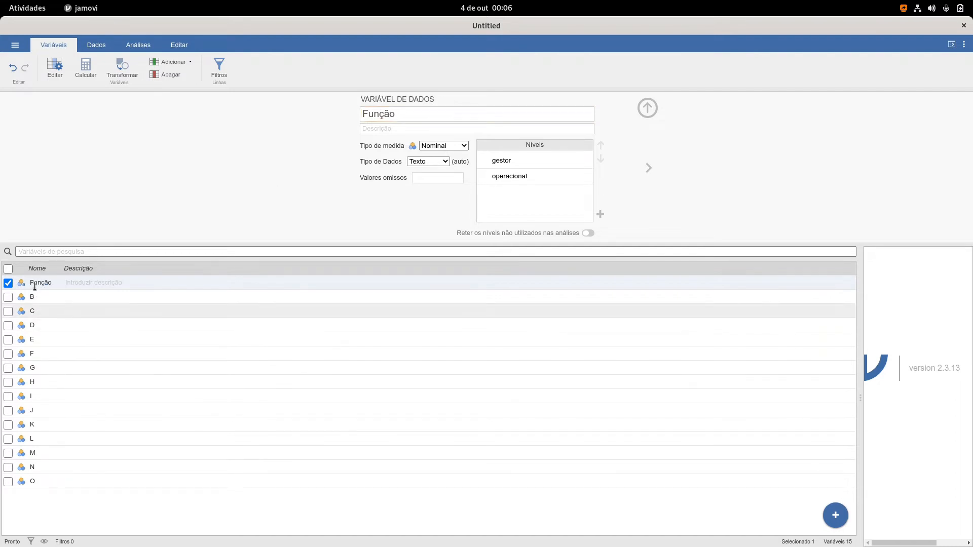
{"action": "left_click", "coordinate": [100, 47]}
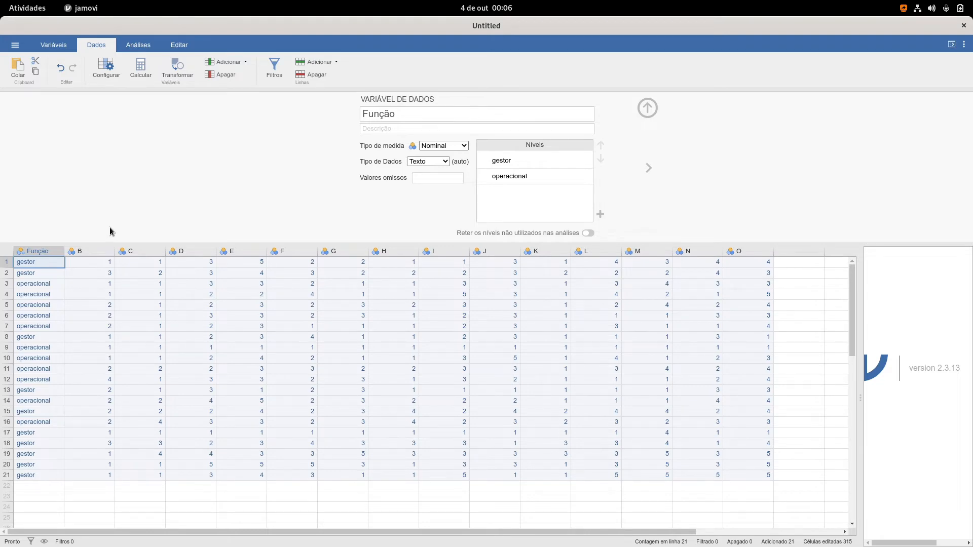
Switch to LibreOffice Calc, clear the copy marking and check the item number in header cell C1
{"action": "key", "text": "alt+Tab"}
{"action": "left_click", "coordinate": [176, 157]}
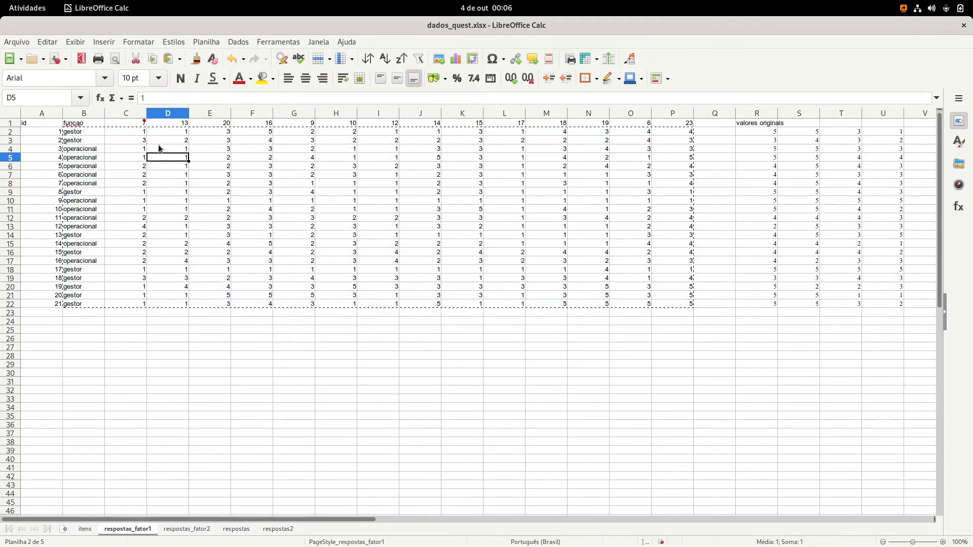
{"action": "key", "text": "Escape"}
{"action": "left_click", "coordinate": [145, 125]}
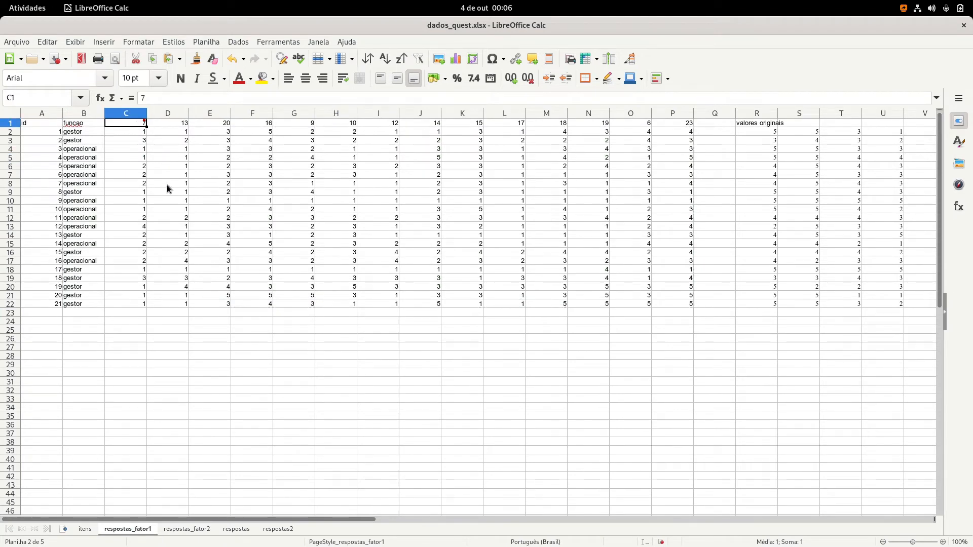
Switch back to jamovi and set the measure type of variable B to Ordinal
{"action": "key", "text": "alt+Tab"}
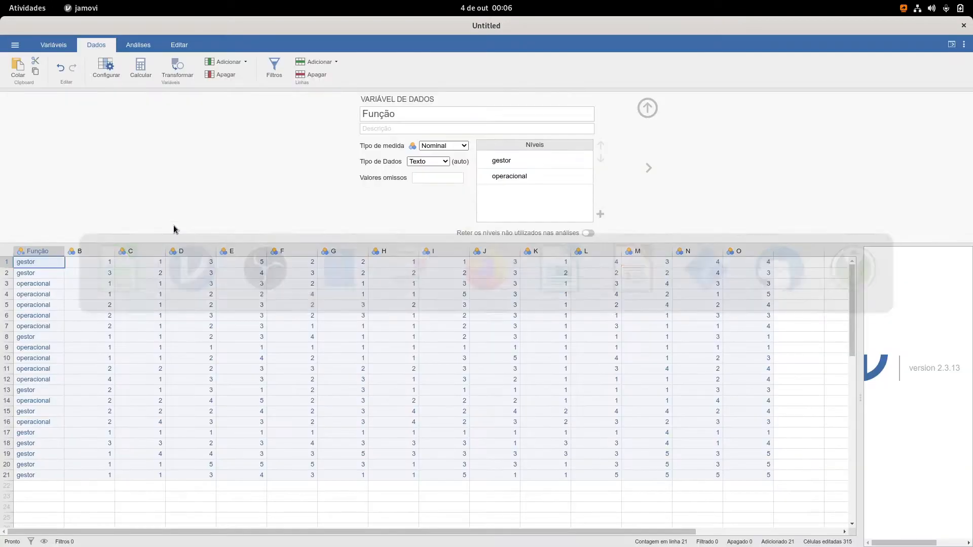
{"action": "left_click", "coordinate": [50, 49]}
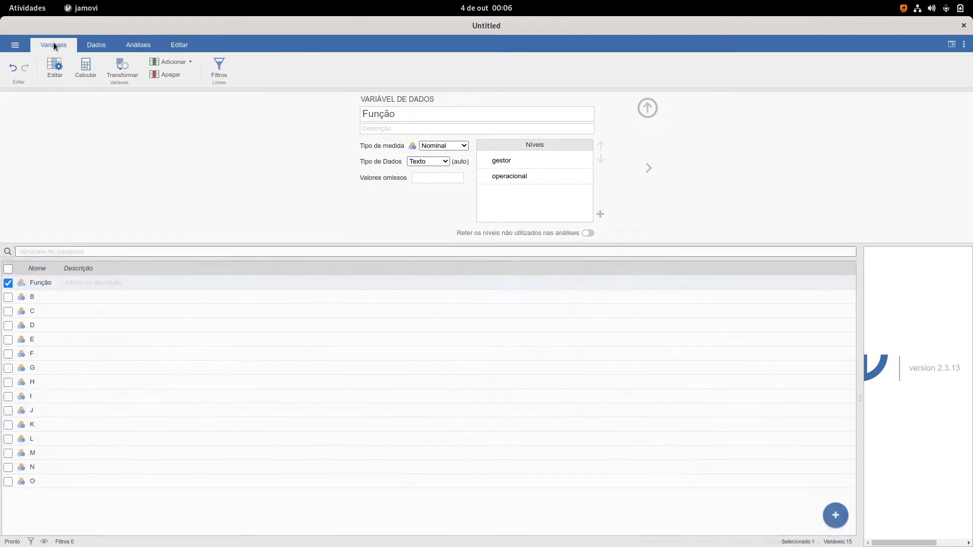
{"action": "left_click", "coordinate": [25, 297]}
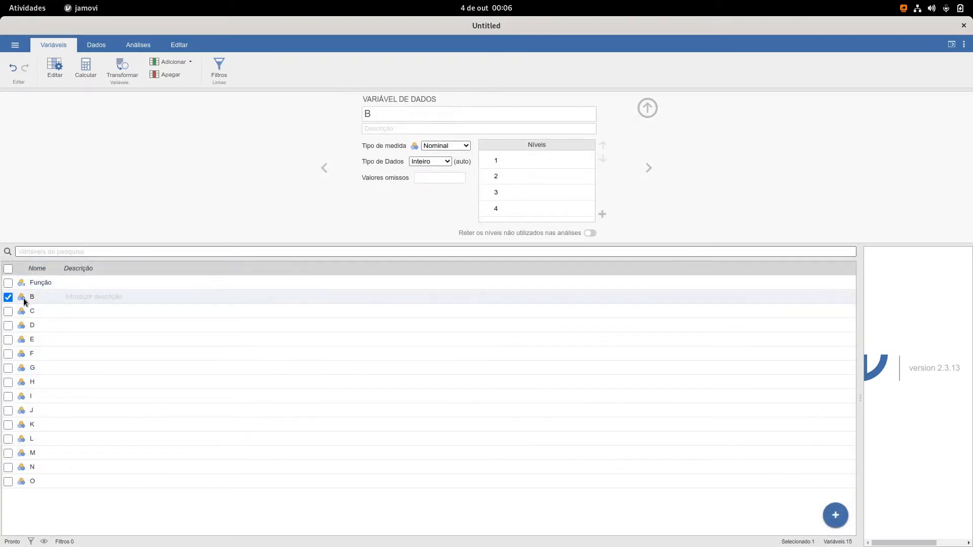
{"action": "left_click", "coordinate": [437, 147]}
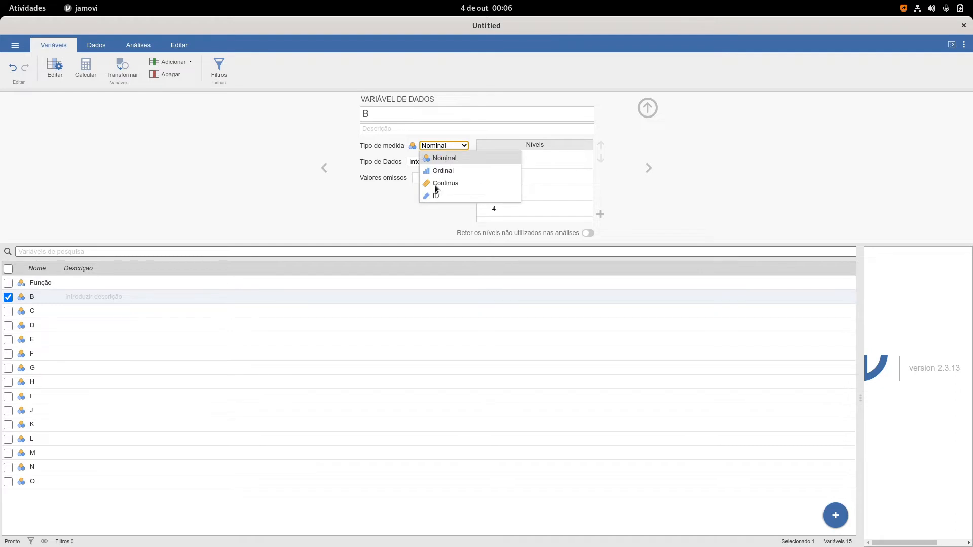
{"action": "left_click", "coordinate": [441, 170]}
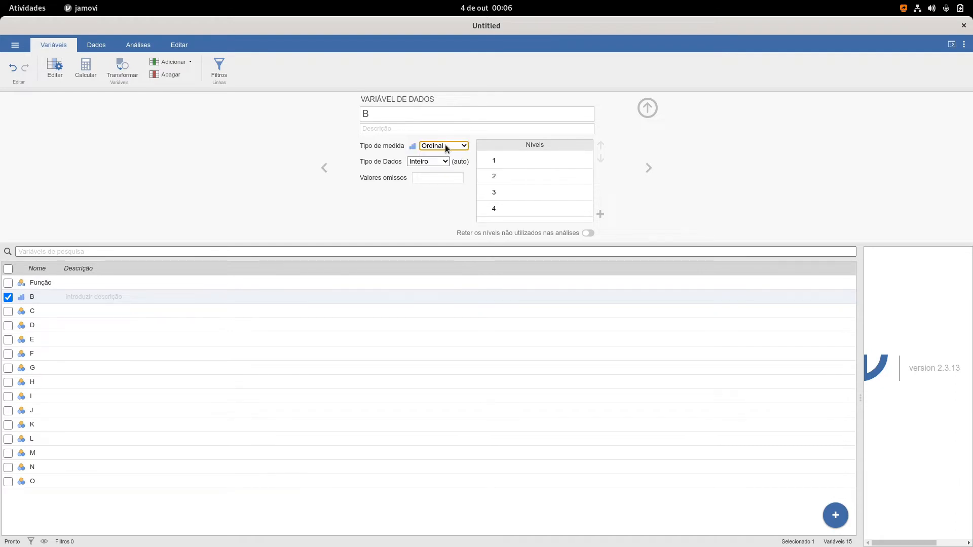
Add the level 5 to variable B after its existing answer levels 1 to 4
{"action": "left_click", "coordinate": [507, 161]}
{"action": "left_click", "coordinate": [515, 214]}
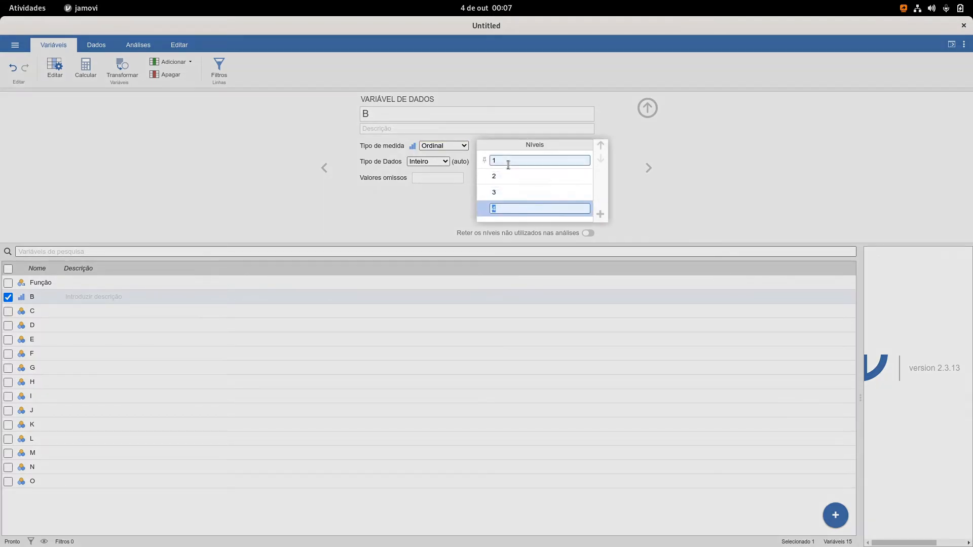
{"action": "key", "text": "Escape"}
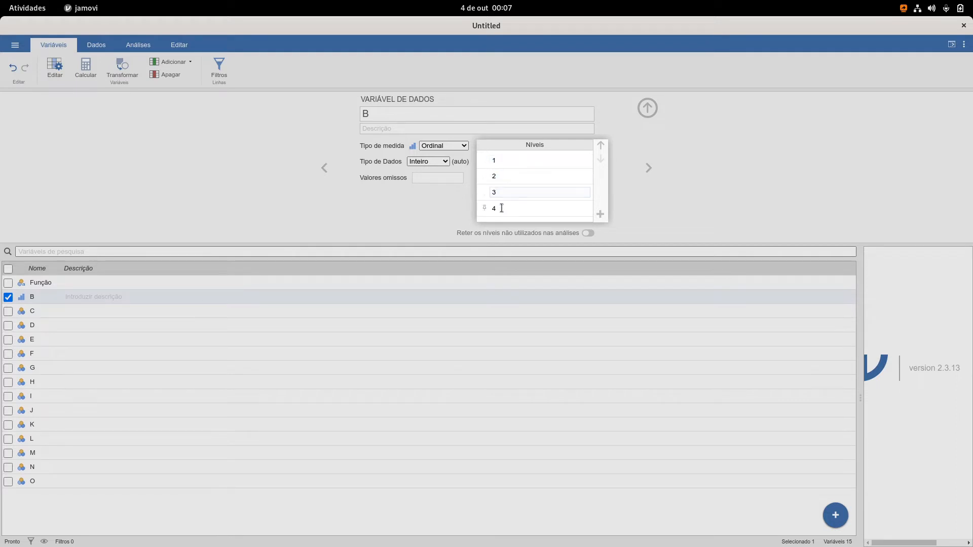
{"action": "left_click", "coordinate": [600, 214]}
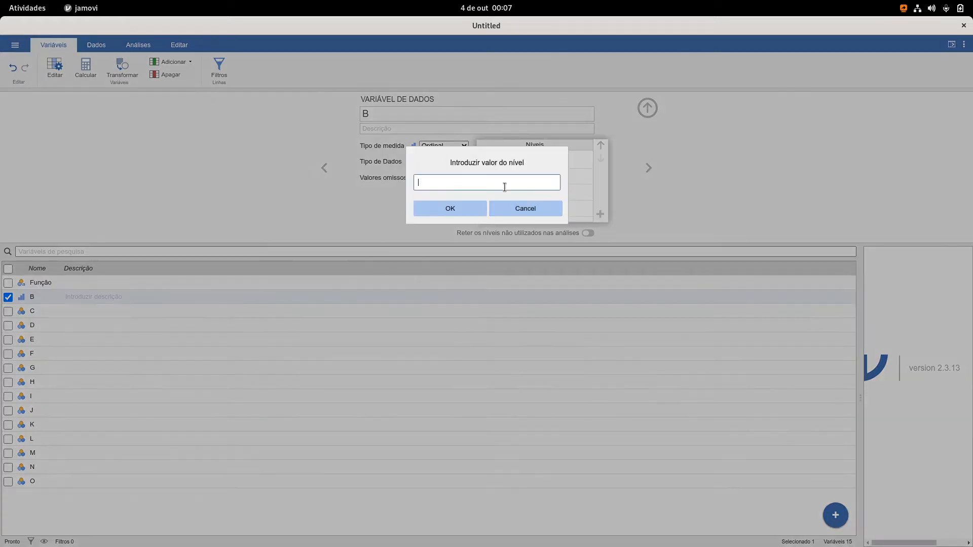
{"action": "type", "text": "5"}
{"action": "left_click", "coordinate": [455, 206]}
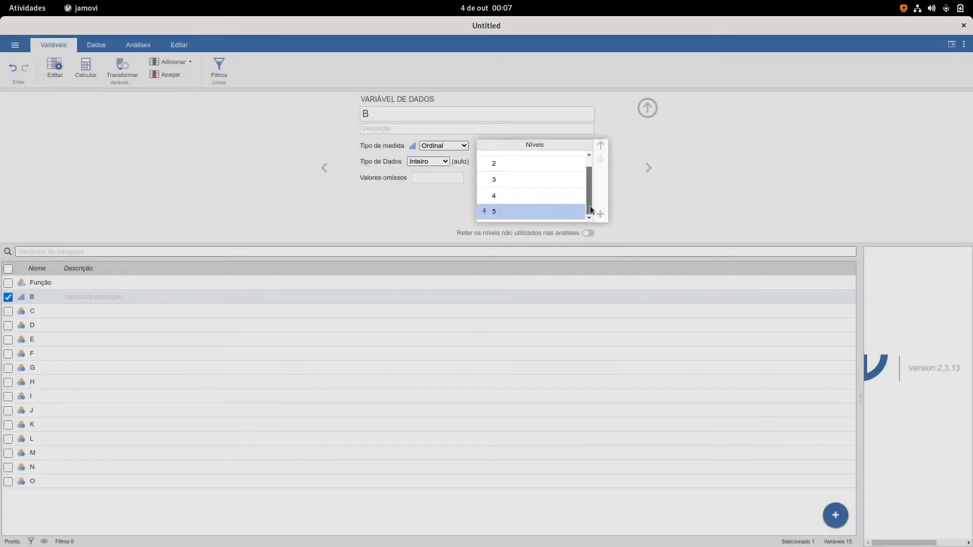
{"action": "left_click_drag", "start_coordinate": [588, 165], "coordinate": [588, 162]}
Rename variable B as Item 7 and return to the data grid
{"action": "left_click", "coordinate": [382, 115]}
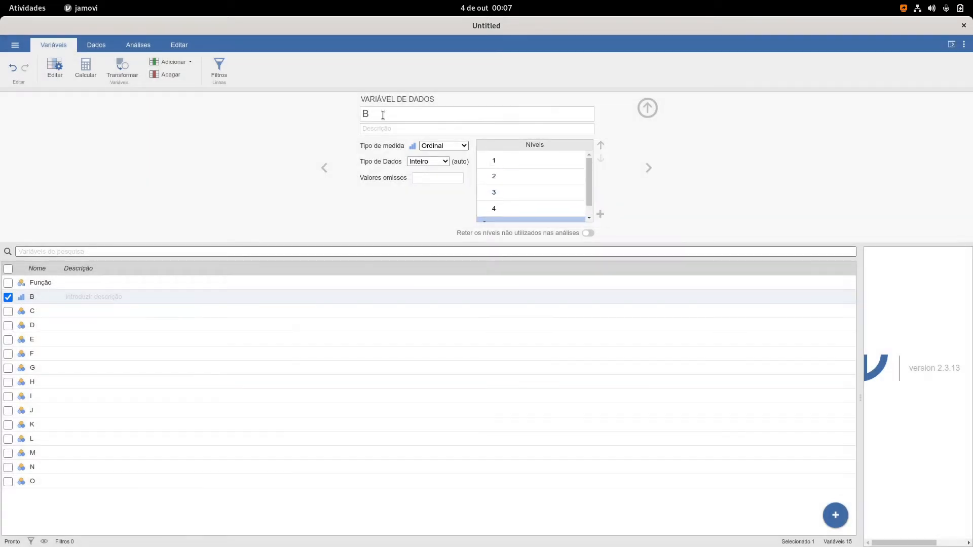
{"action": "left_click", "coordinate": [382, 115]}
{"action": "type", "text": "Item"}
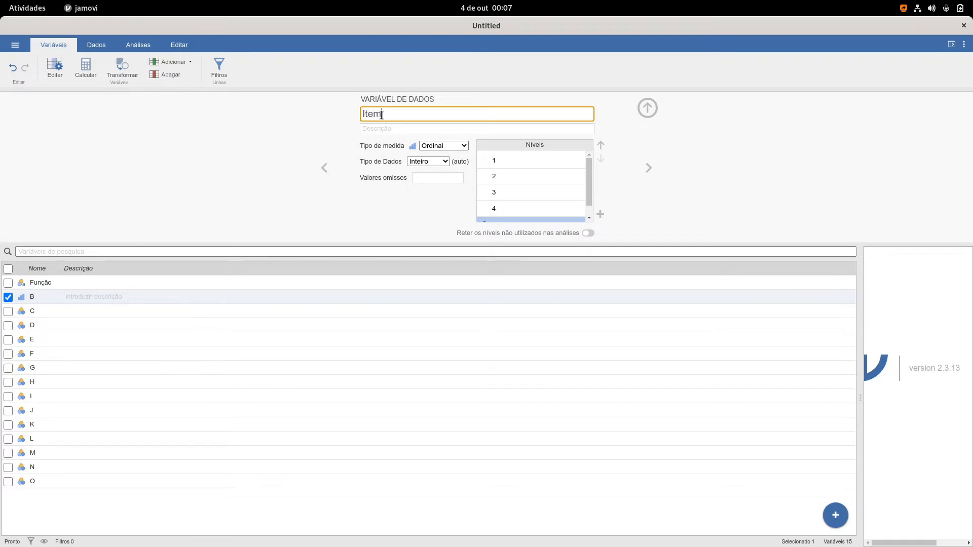
{"action": "type", "text": " 7"}
{"action": "key", "text": "Return"}
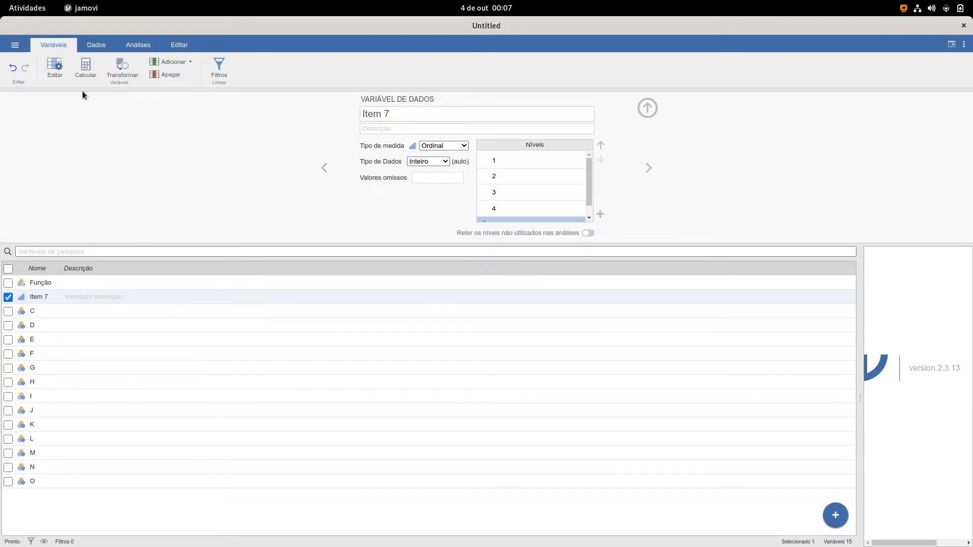
{"action": "left_click", "coordinate": [90, 43]}
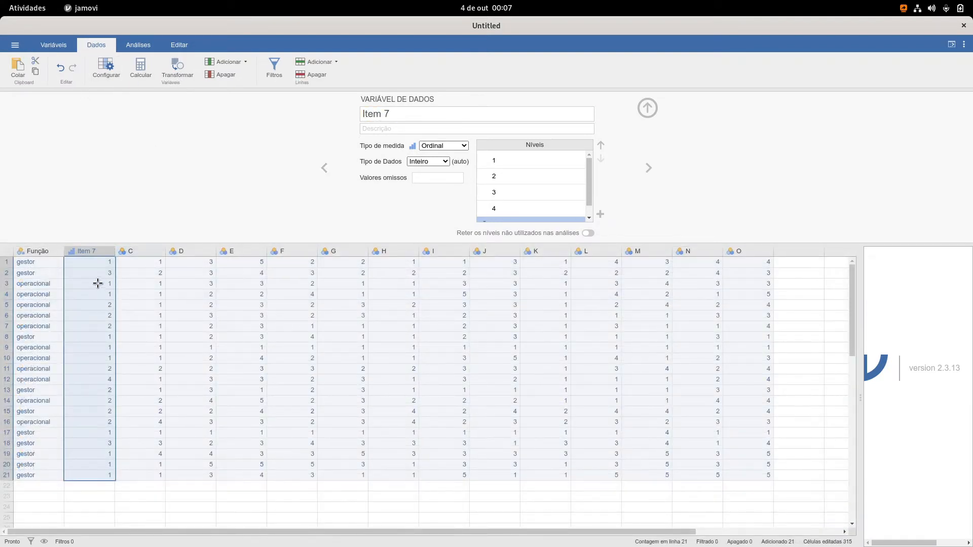
{"action": "left_click", "coordinate": [96, 260]}
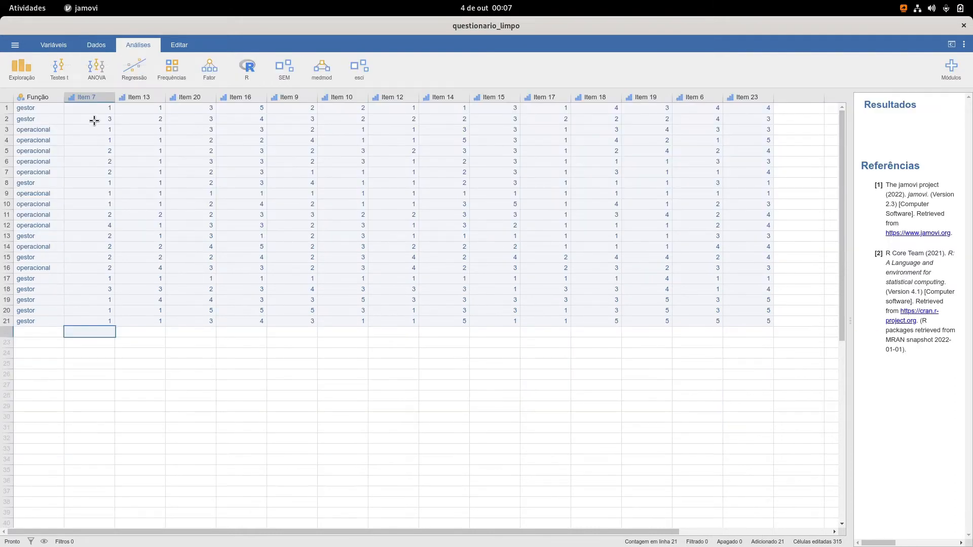
{"action": "left_click", "coordinate": [93, 127]}
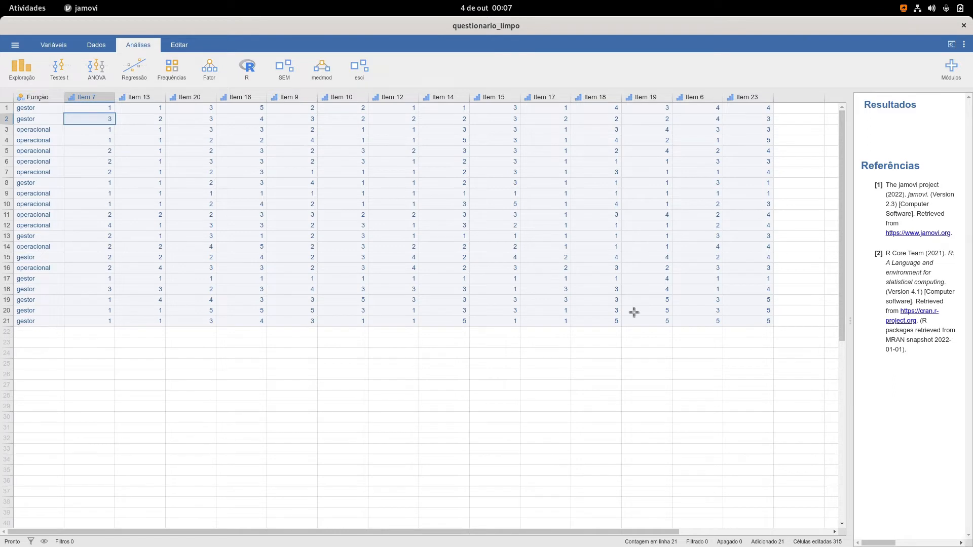
Widen the results area and run descriptive statistics on all questionnaire items, Item 7 through Item 23
{"action": "left_click_drag", "start_coordinate": [851, 324], "coordinate": [843, 327]}
{"action": "left_click_drag", "start_coordinate": [752, 337], "coordinate": [456, 337]}
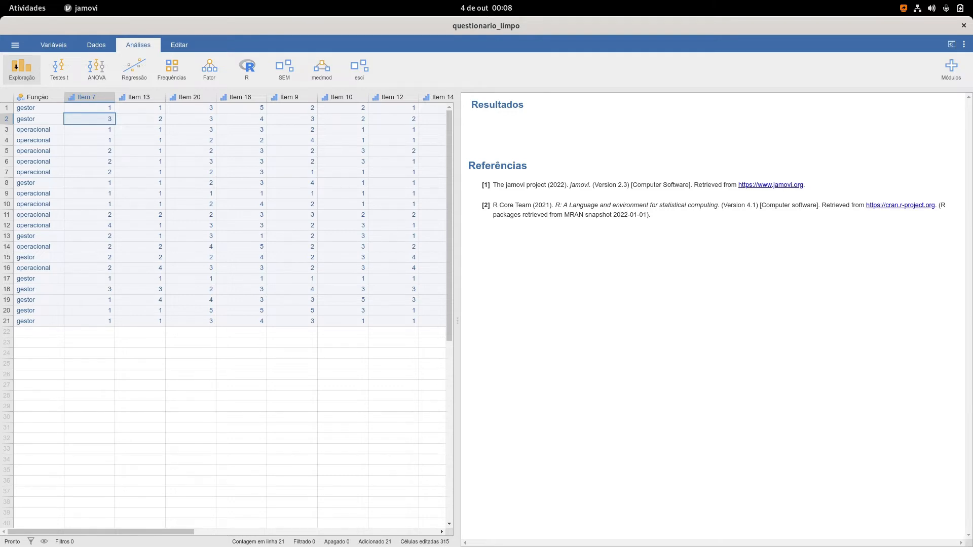
{"action": "left_click", "coordinate": [16, 65]}
{"action": "left_click", "coordinate": [35, 94]}
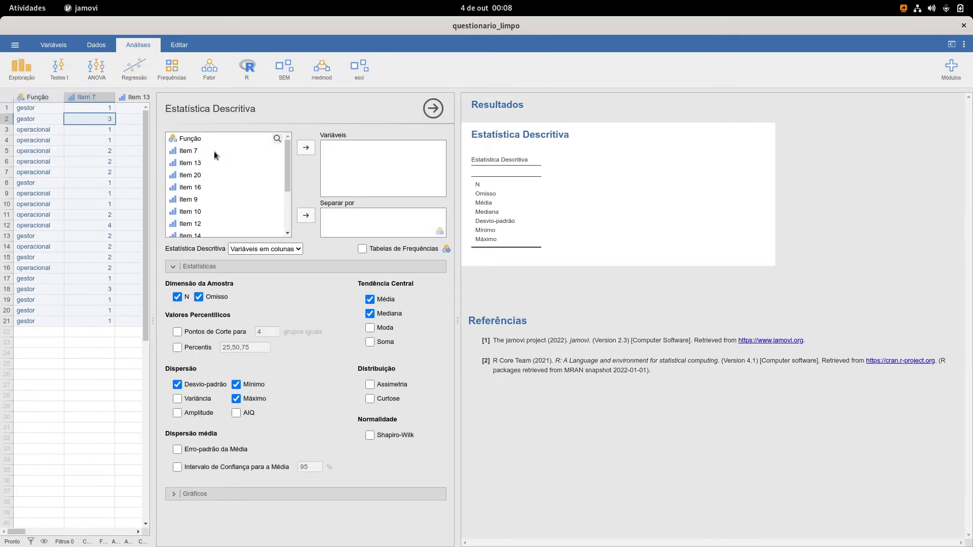
{"action": "scroll", "coordinate": [226, 165], "scroll_direction": "down", "scroll_amount": 3}
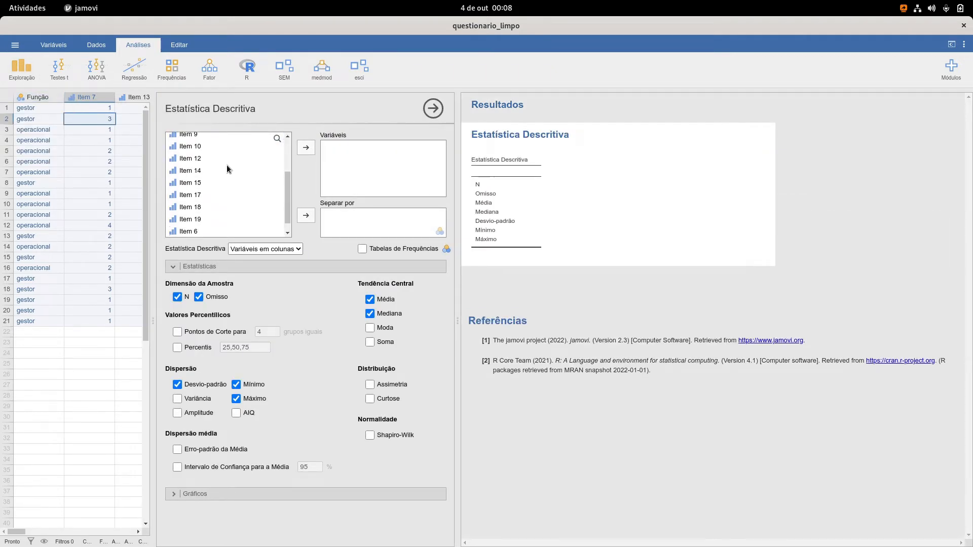
{"action": "left_click", "coordinate": [212, 229], "text": "shift"}
{"action": "scroll", "coordinate": [234, 187], "scroll_direction": "up", "scroll_amount": 3}
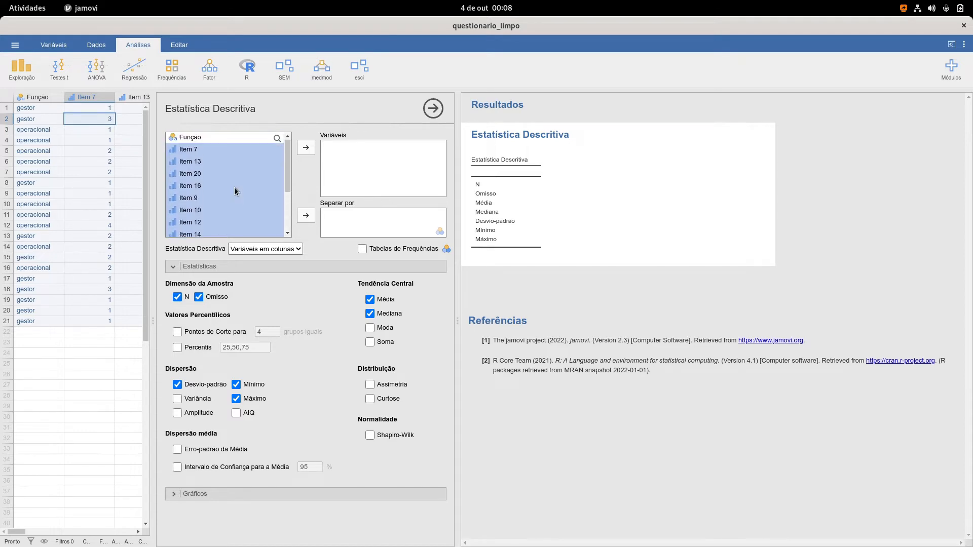
{"action": "left_click", "coordinate": [307, 147]}
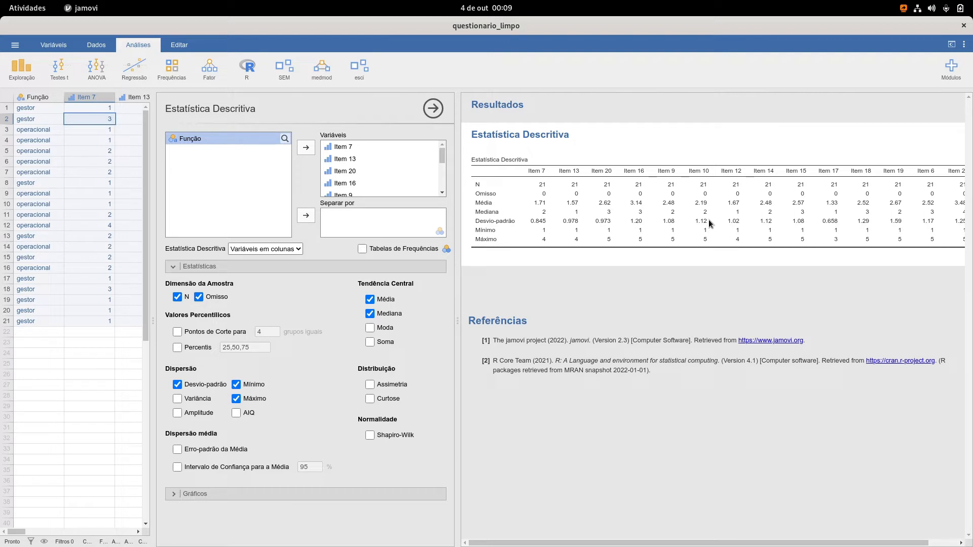
Split the descriptive statistics by Função and review the group values across all item columns
{"action": "left_click", "coordinate": [370, 386]}
{"action": "left_click", "coordinate": [306, 215]}
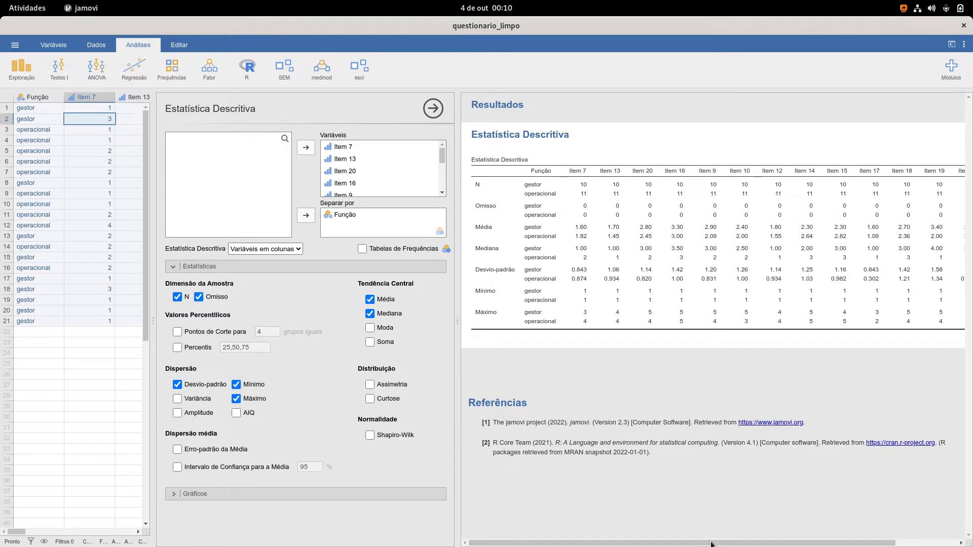
{"action": "left_click_drag", "start_coordinate": [704, 542], "coordinate": [782, 543]}
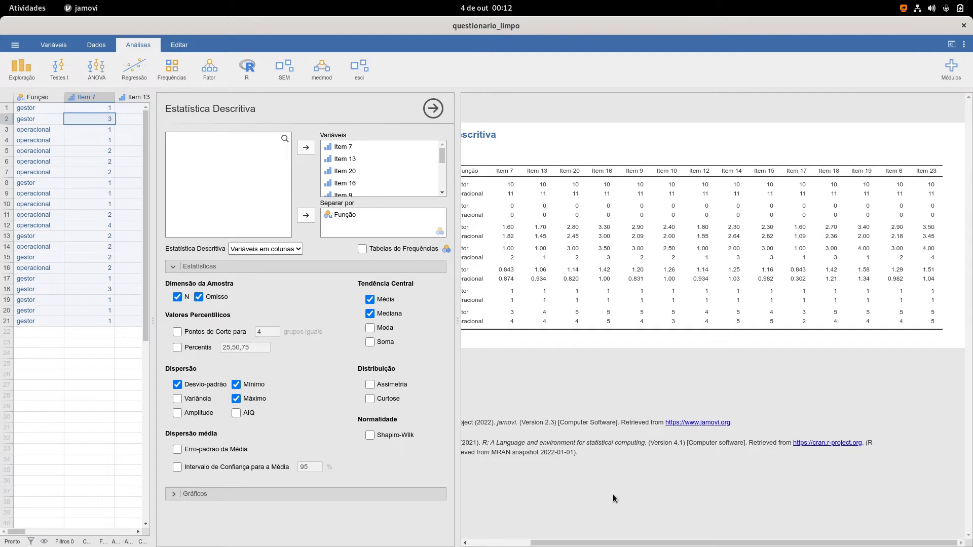
{"action": "left_click_drag", "start_coordinate": [662, 543], "coordinate": [619, 543]}
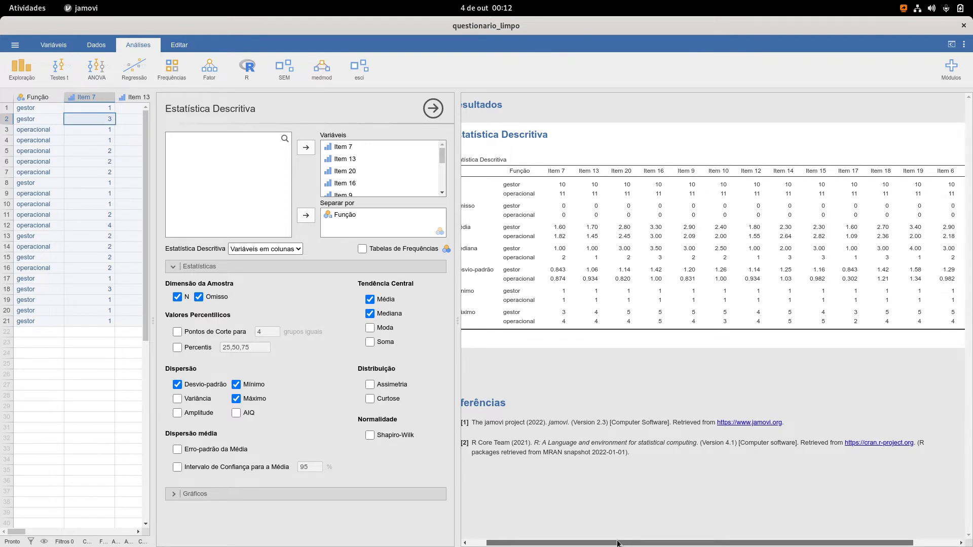
{"action": "mouse_move", "coordinate": [617, 543]}
{"action": "left_mouse_down"}
{"action": "mouse_move", "coordinate": [755, 536]}
{"action": "mouse_move", "coordinate": [626, 538]}
{"action": "left_mouse_up"}
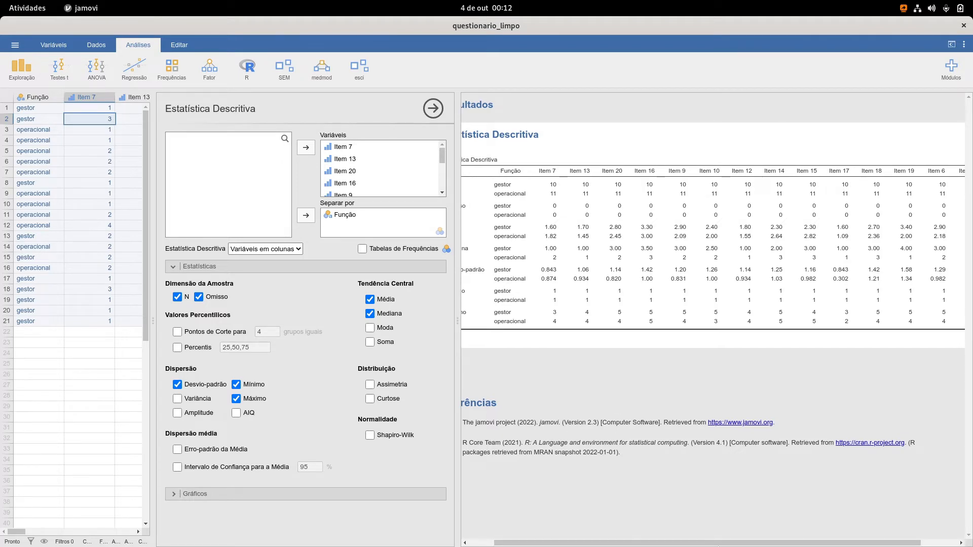
{"action": "left_click_drag", "start_coordinate": [645, 544], "coordinate": [481, 467]}
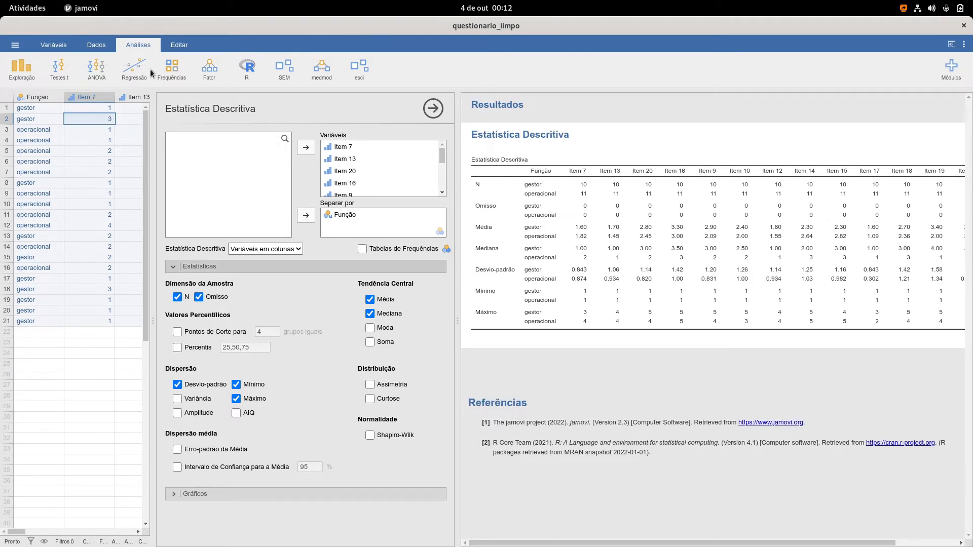
Run an independent samples t-test with Item 7 through Item 23 as dependent variables and Função as the grouping variable
{"action": "left_click", "coordinate": [60, 69]}
{"action": "left_click", "coordinate": [104, 96]}
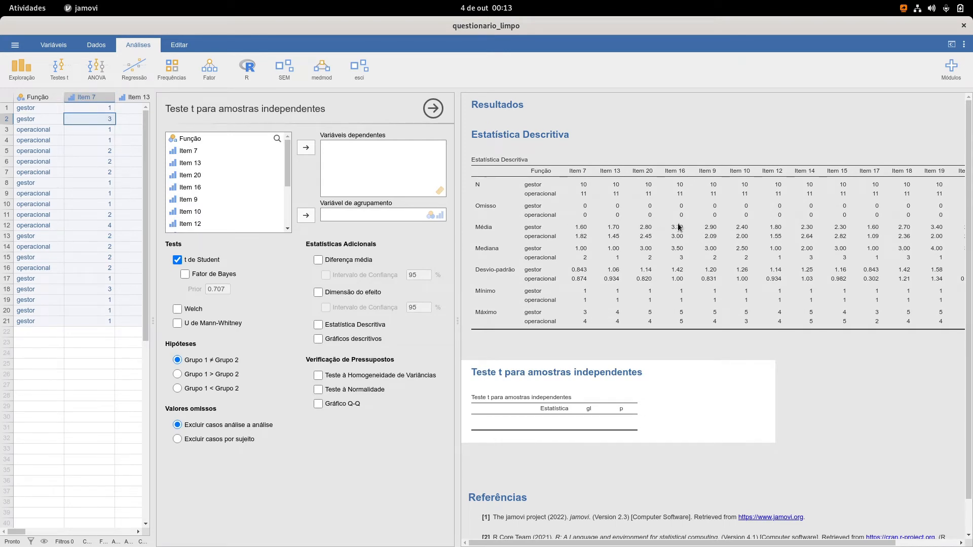
{"action": "scroll", "coordinate": [803, 333], "scroll_direction": "down", "scroll_amount": 2}
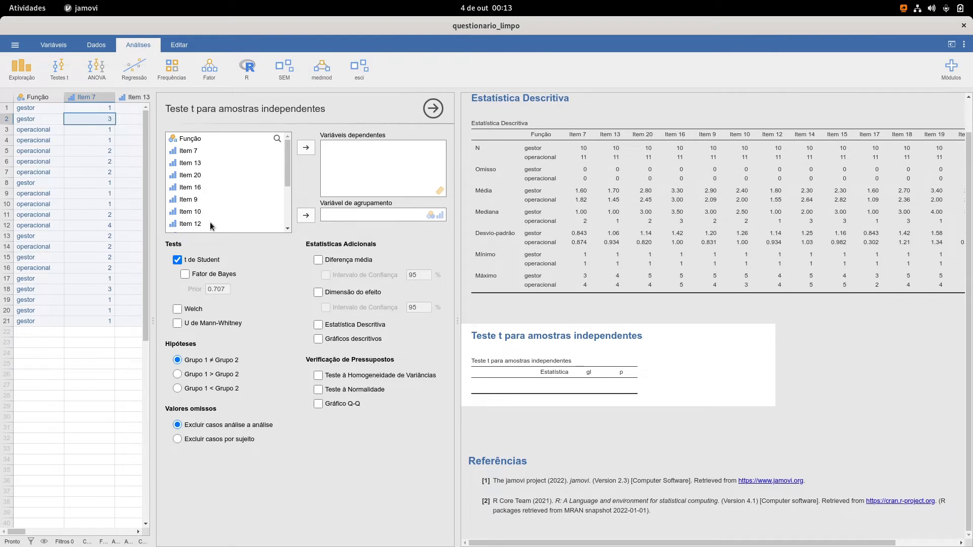
{"action": "scroll", "coordinate": [209, 213], "scroll_direction": "down", "scroll_amount": 3}
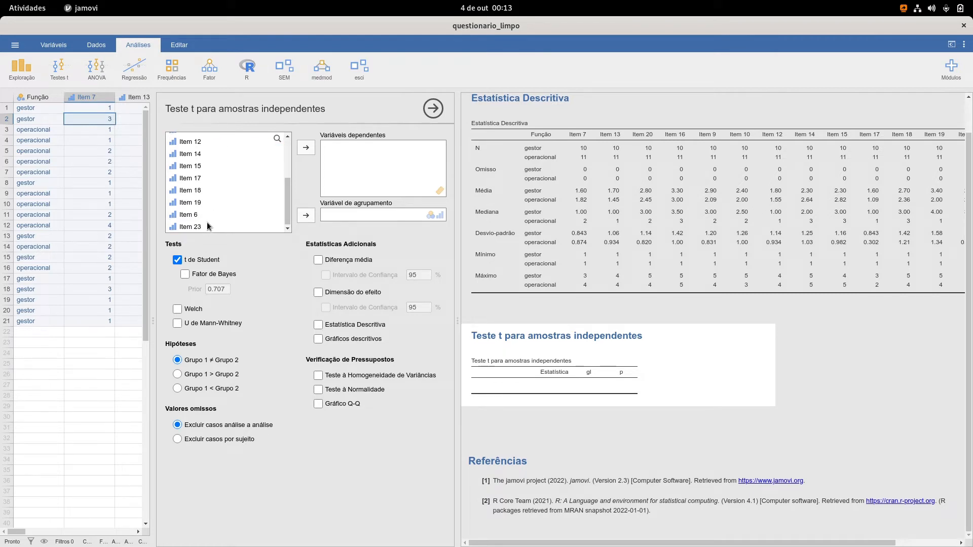
{"action": "left_click_drag", "start_coordinate": [206, 175], "coordinate": [212, 123]}
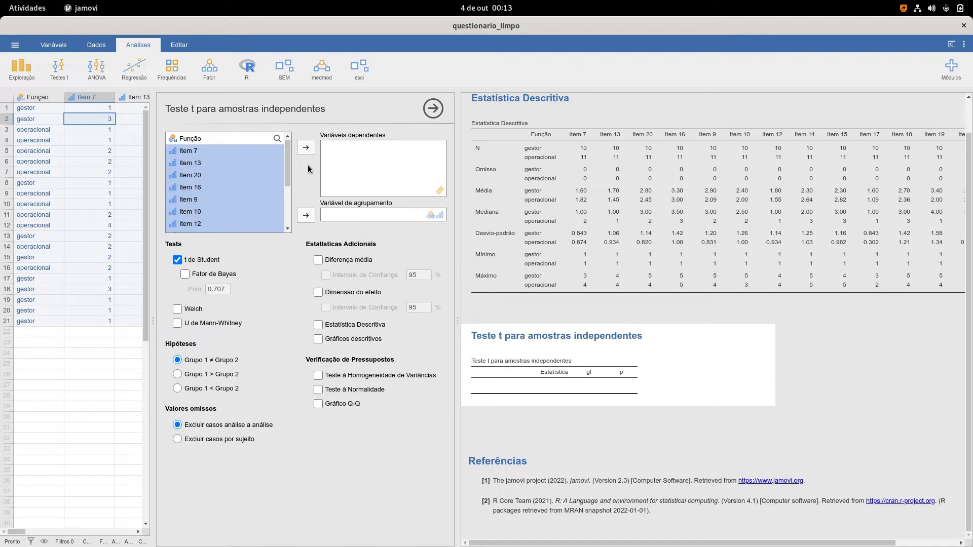
{"action": "left_click", "coordinate": [306, 147]}
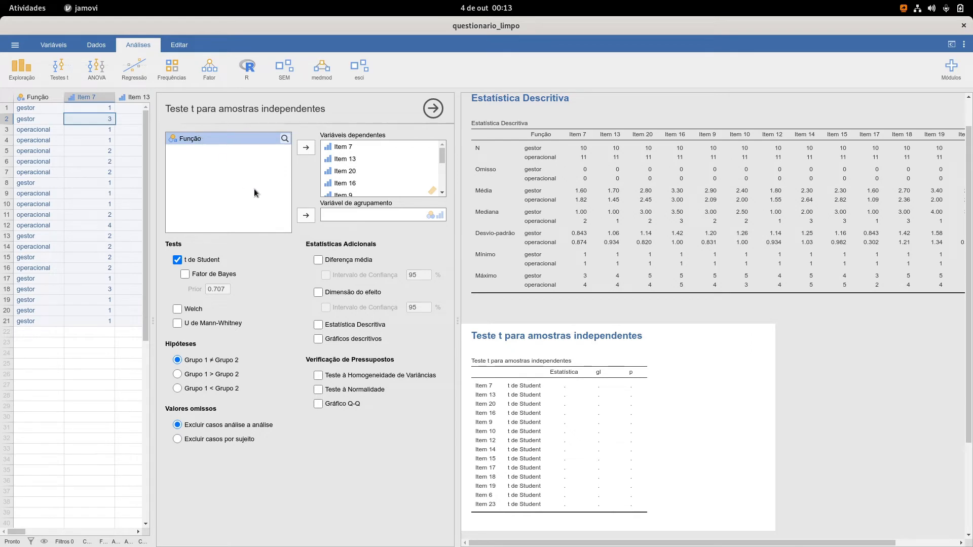
{"action": "left_click", "coordinate": [304, 216]}
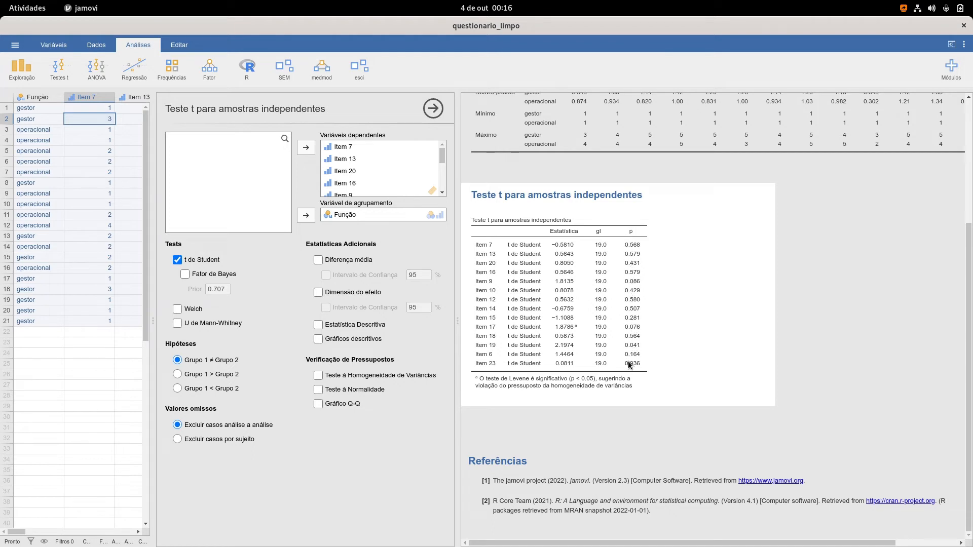
Compare each item's t-test p value with the gestor and operacional means in the descriptive statistics table
{"action": "scroll", "coordinate": [803, 338], "scroll_direction": "up", "scroll_amount": 5}
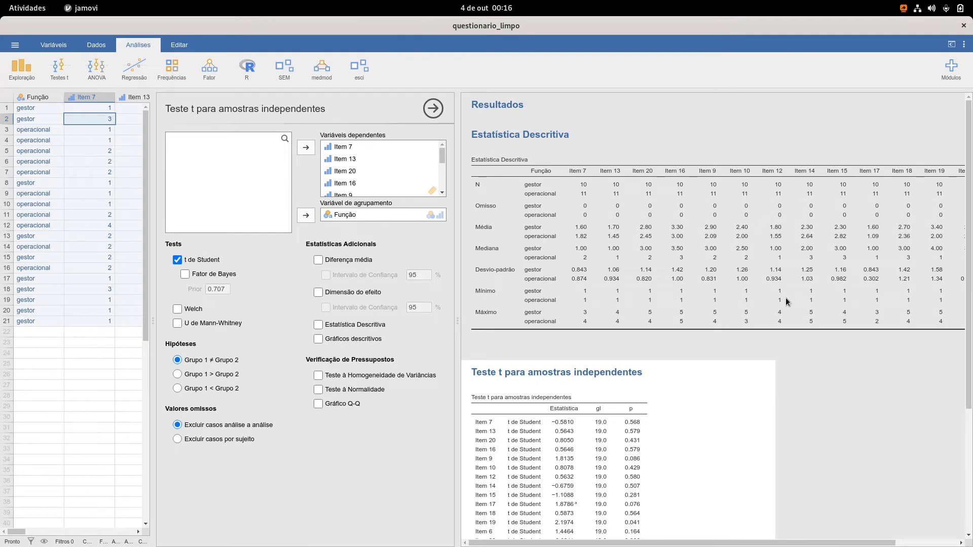
{"action": "scroll", "coordinate": [839, 367], "scroll_direction": "down", "scroll_amount": 2}
{"action": "scroll", "coordinate": [839, 367], "scroll_direction": "down", "scroll_amount": 1}
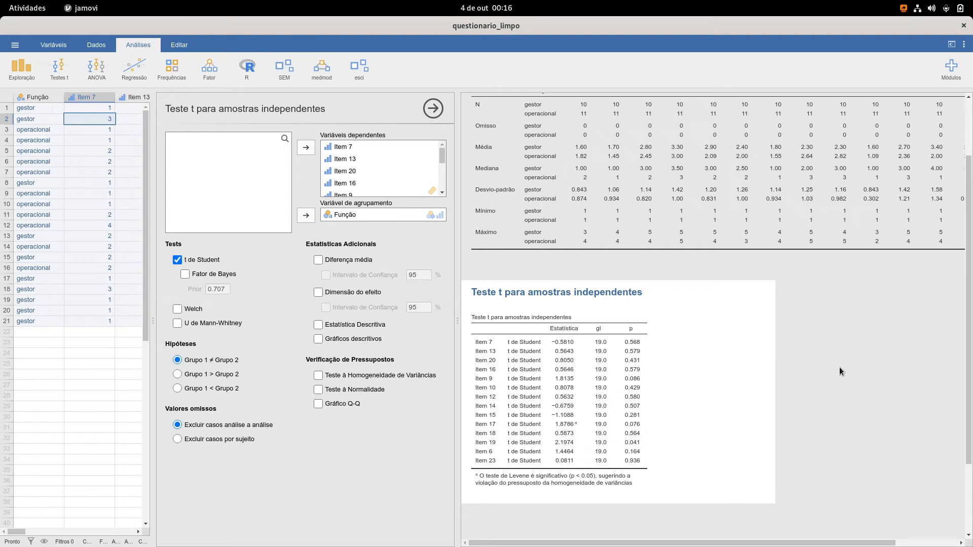
{"action": "scroll", "coordinate": [839, 367], "scroll_direction": "up", "scroll_amount": 3}
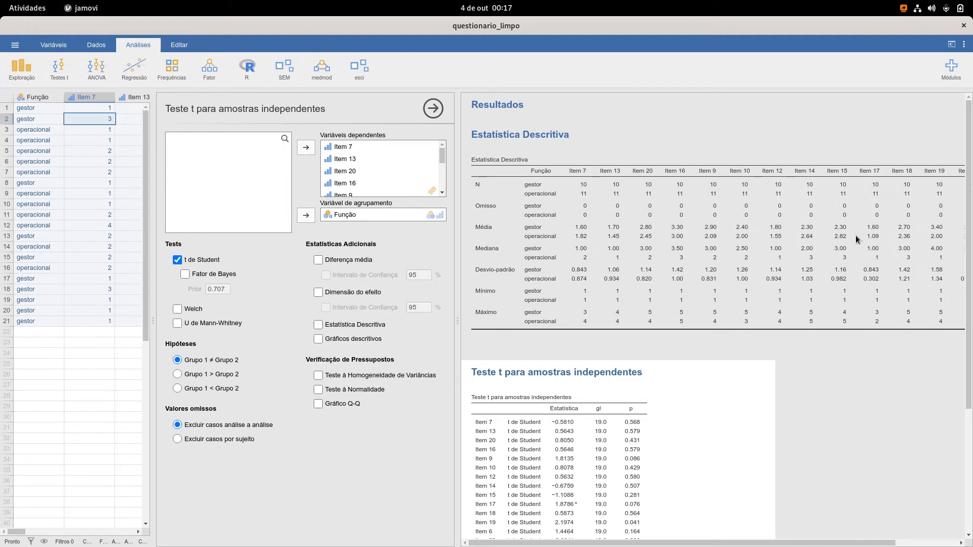
{"action": "scroll", "coordinate": [845, 428], "scroll_direction": "down", "scroll_amount": 4}
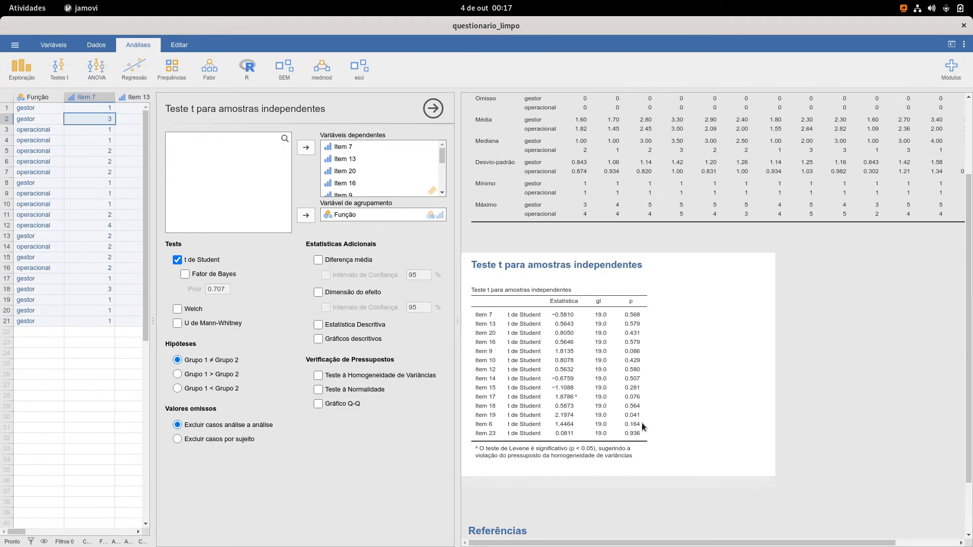
{"action": "left_click_drag", "start_coordinate": [649, 543], "coordinate": [727, 544]}
{"action": "scroll", "coordinate": [873, 347], "scroll_direction": "up", "scroll_amount": 4}
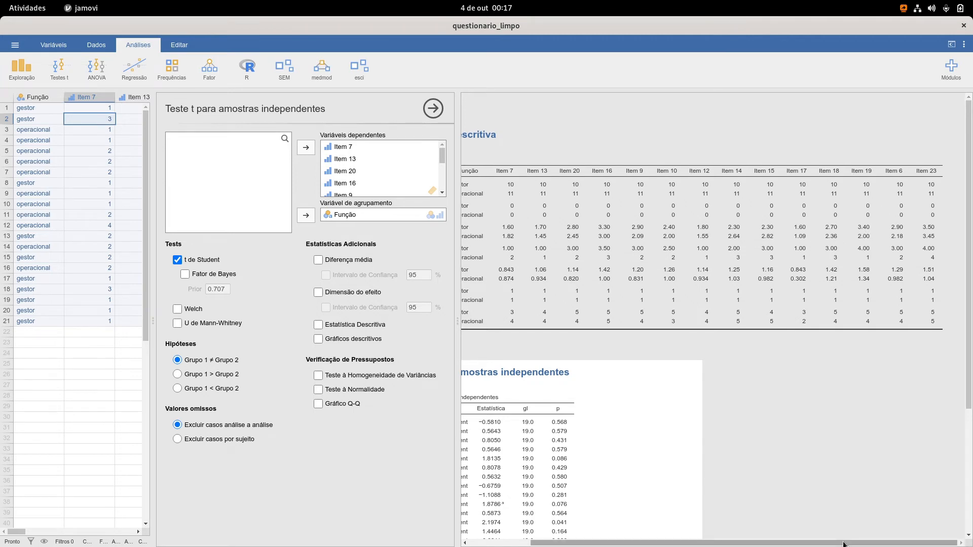
{"action": "left_click_drag", "start_coordinate": [732, 542], "coordinate": [628, 530]}
{"action": "scroll", "coordinate": [867, 390], "scroll_direction": "down", "scroll_amount": 2}
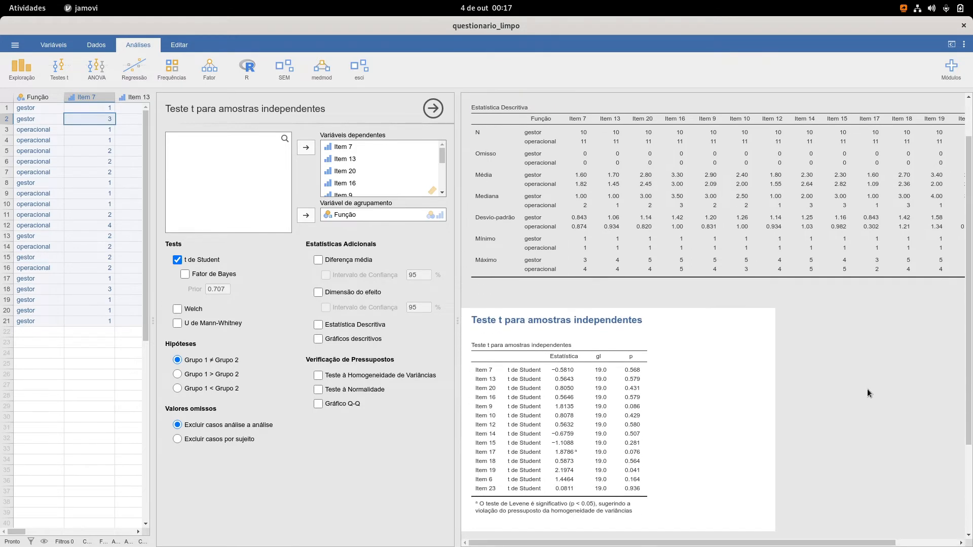
{"action": "scroll", "coordinate": [868, 392], "scroll_direction": "up", "scroll_amount": 1}
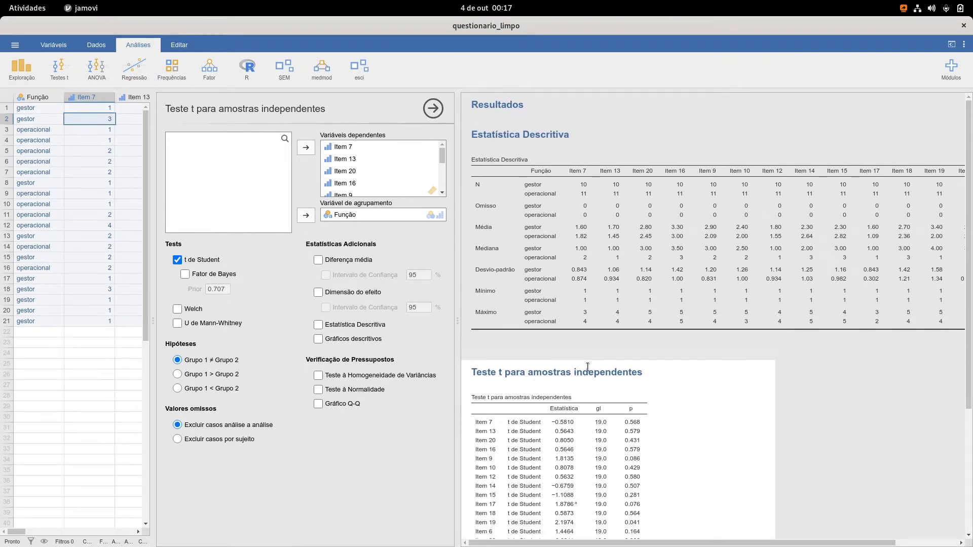
{"action": "scroll", "coordinate": [835, 402], "scroll_direction": "down", "scroll_amount": 2}
{"action": "scroll", "coordinate": [835, 402], "scroll_direction": "down", "scroll_amount": 3}
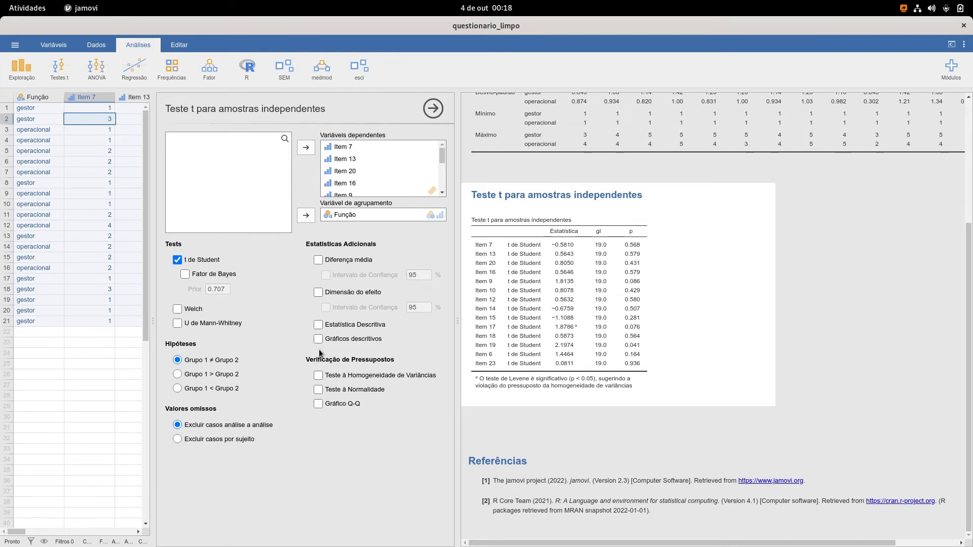
Try the group descriptives table and the descriptive plots in the t-test, turning each one off again
{"action": "left_click", "coordinate": [319, 326]}
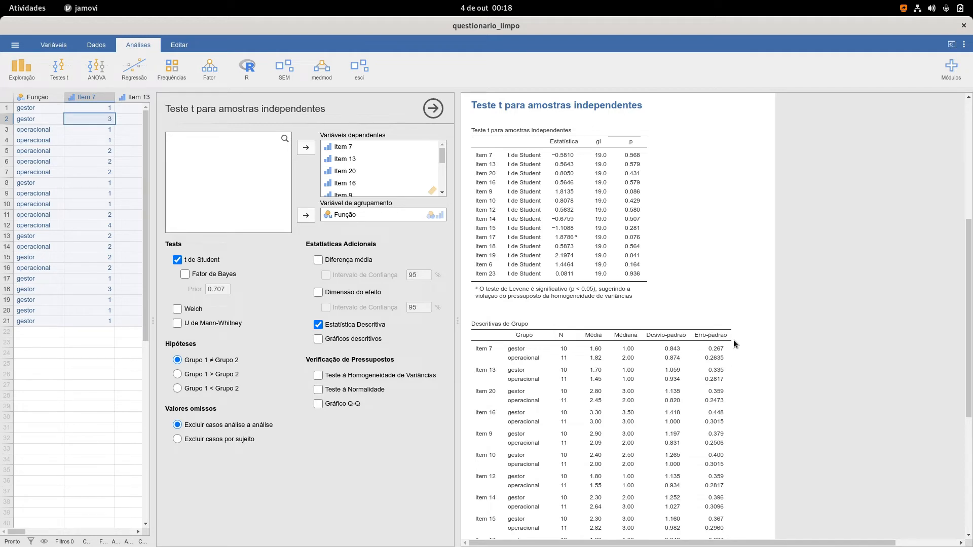
{"action": "left_click", "coordinate": [318, 325]}
{"action": "left_click", "coordinate": [318, 338]}
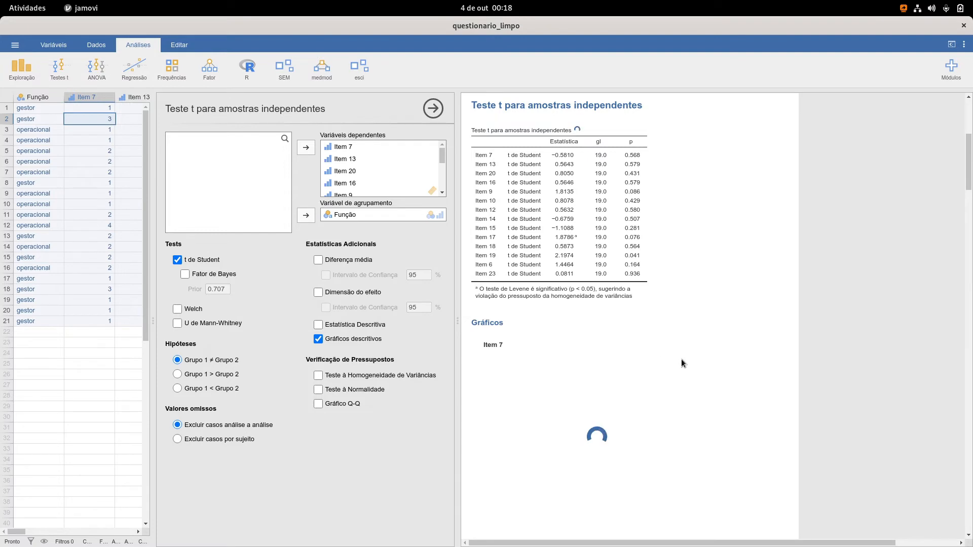
{"action": "scroll", "coordinate": [693, 348], "scroll_direction": "down", "scroll_amount": 3}
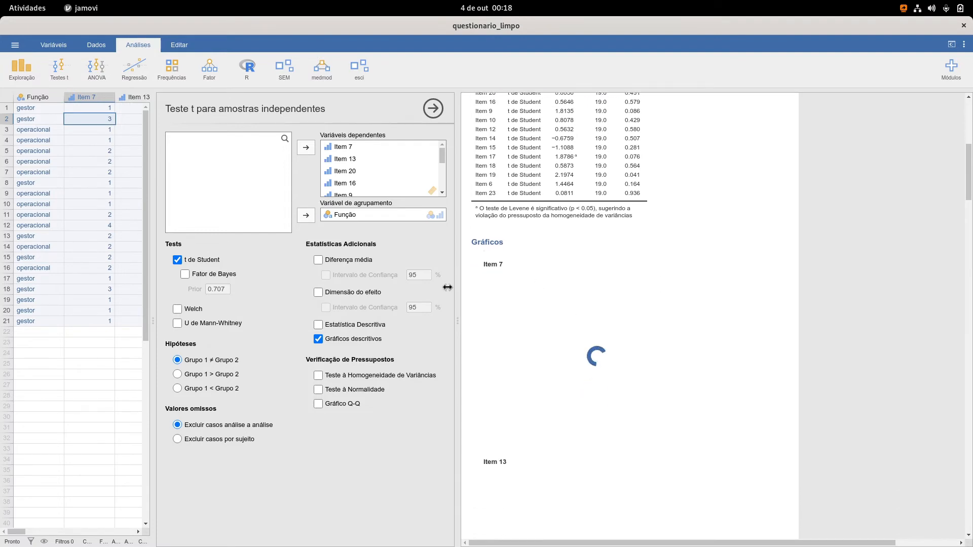
{"action": "left_click", "coordinate": [318, 339]}
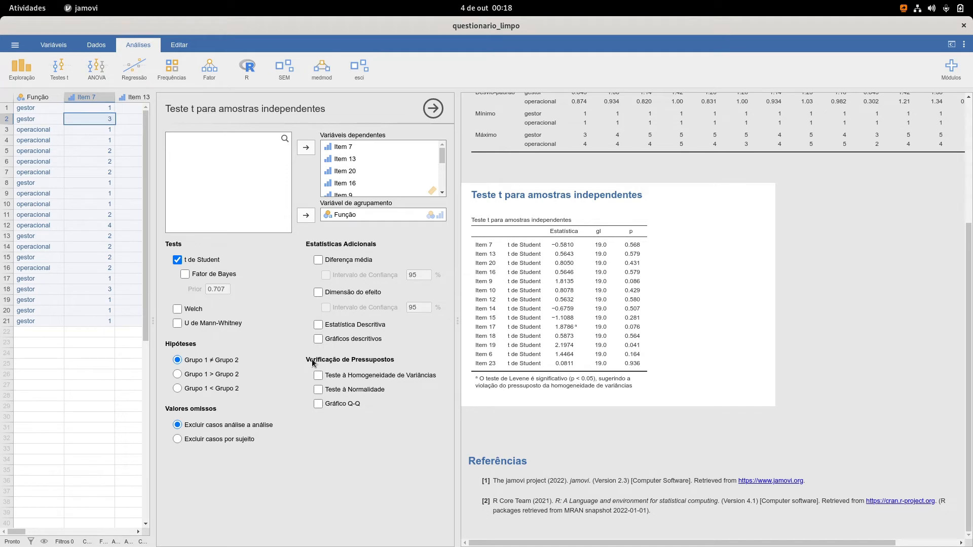
Add the normality and homogeneity of variances tests to the t-test and examine both assumption tables
{"action": "scroll", "coordinate": [835, 296], "scroll_direction": "up", "scroll_amount": 4}
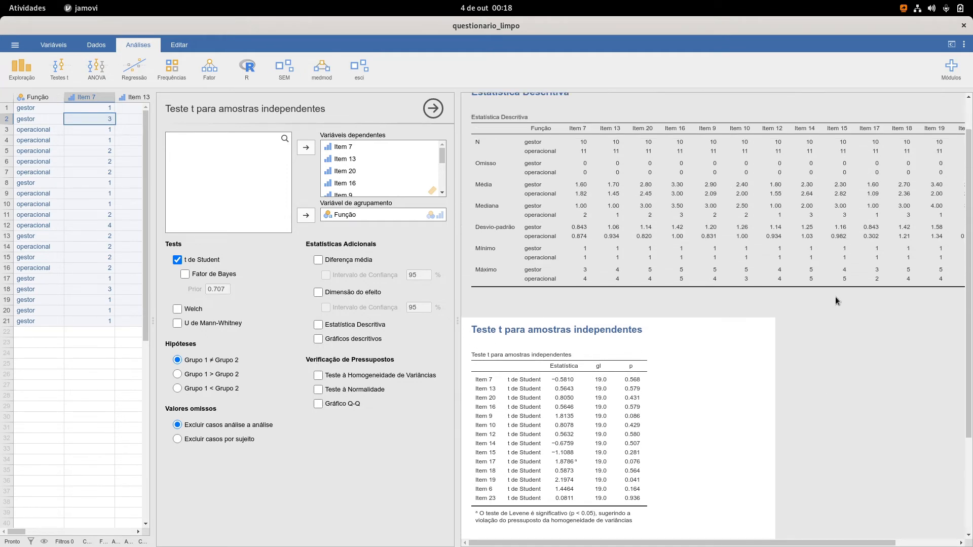
{"action": "scroll", "coordinate": [835, 324], "scroll_direction": "down", "scroll_amount": 4}
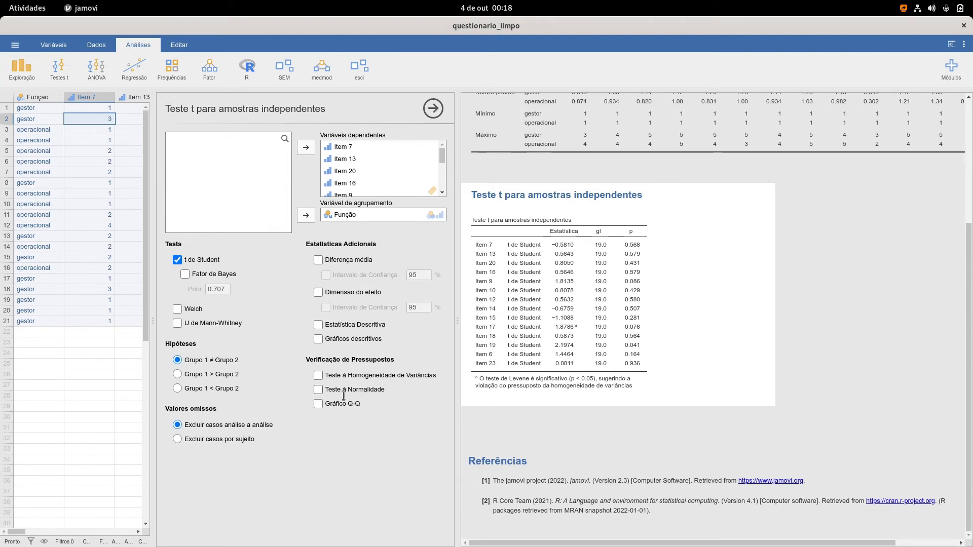
{"action": "left_click", "coordinate": [320, 390]}
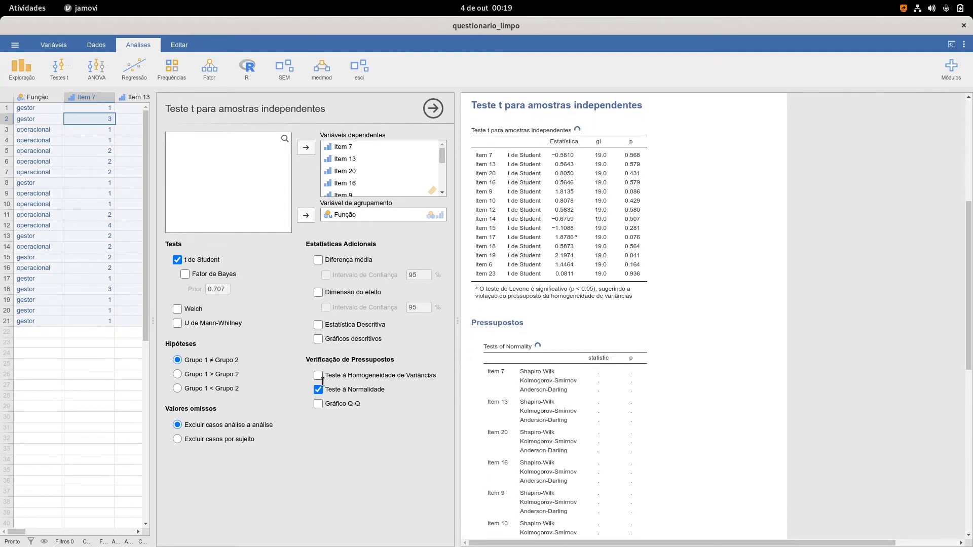
{"action": "left_click", "coordinate": [322, 379]}
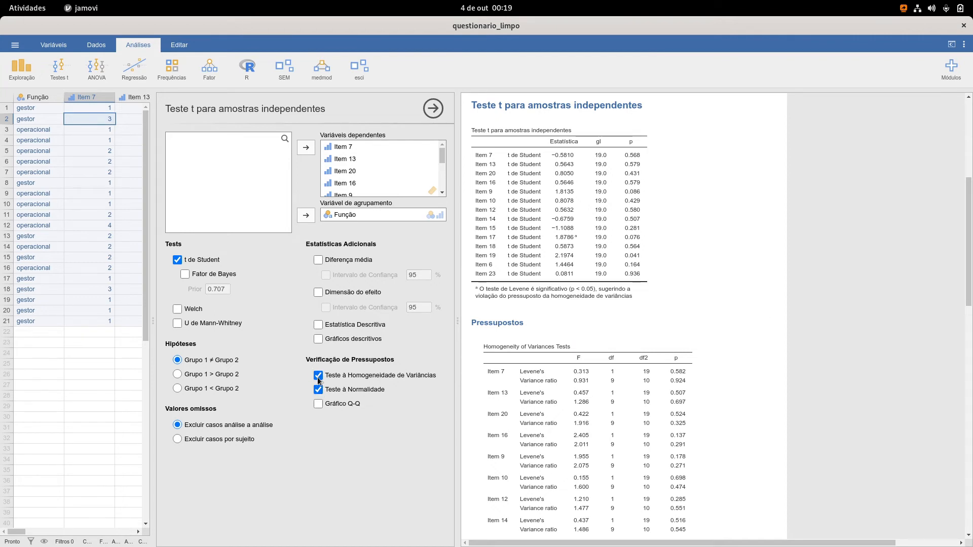
{"action": "scroll", "coordinate": [770, 307], "scroll_direction": "down", "scroll_amount": 5}
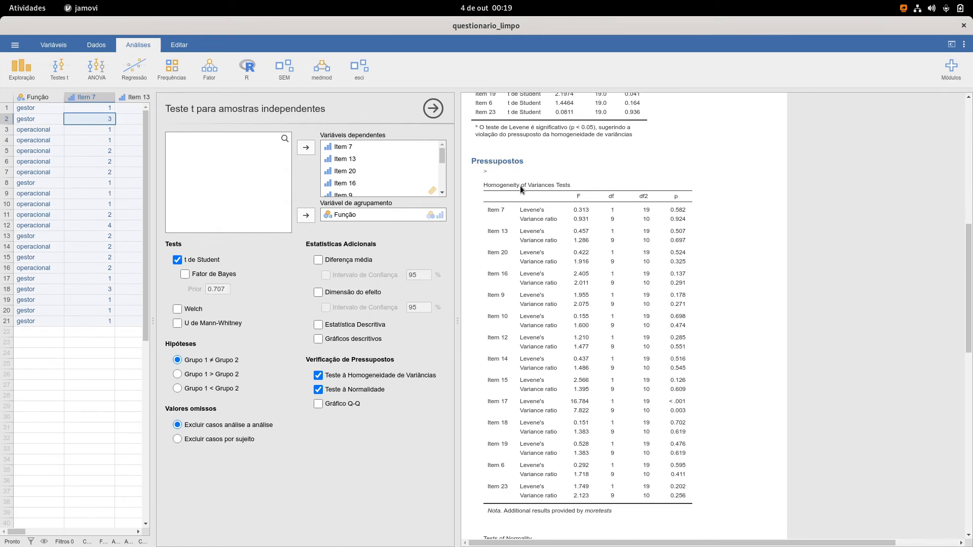
{"action": "scroll", "coordinate": [685, 415], "scroll_direction": "down", "scroll_amount": 6}
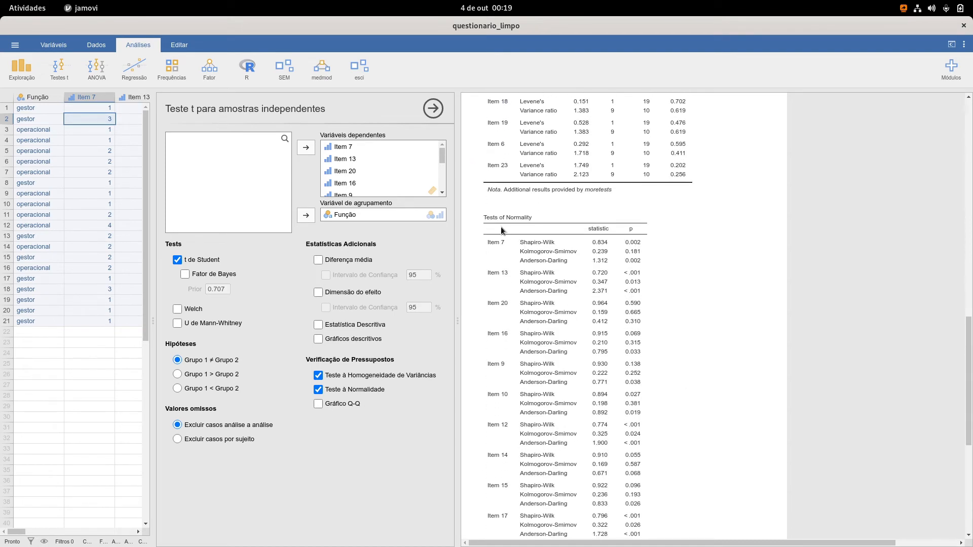
{"action": "scroll", "coordinate": [657, 314], "scroll_direction": "up", "scroll_amount": 6}
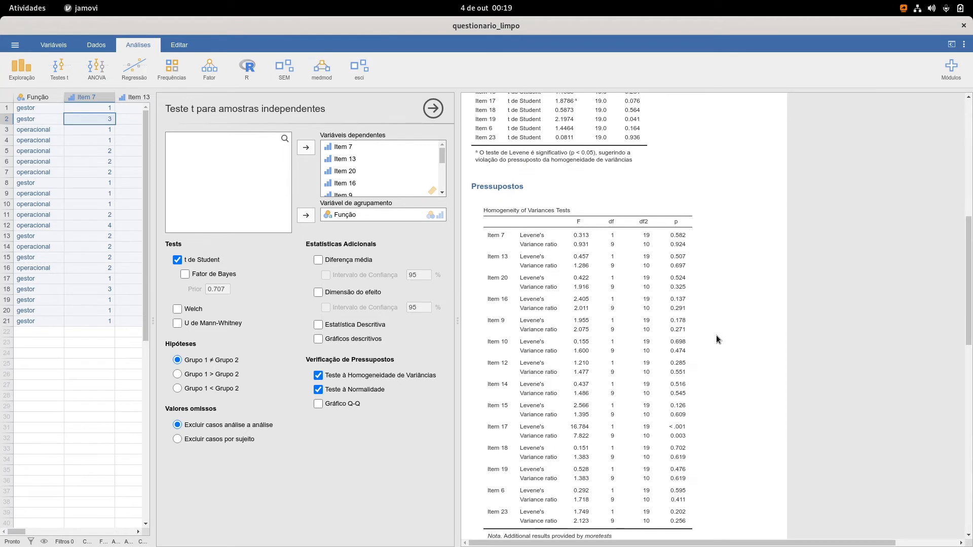
Compare each item's Levene's and variance ratio p values in the homogeneity of variances table with its t-test result, including Items 17 and 19
{"action": "scroll", "coordinate": [716, 335], "scroll_direction": "down", "scroll_amount": 1}
{"action": "scroll", "coordinate": [716, 336], "scroll_direction": "up", "scroll_amount": 1}
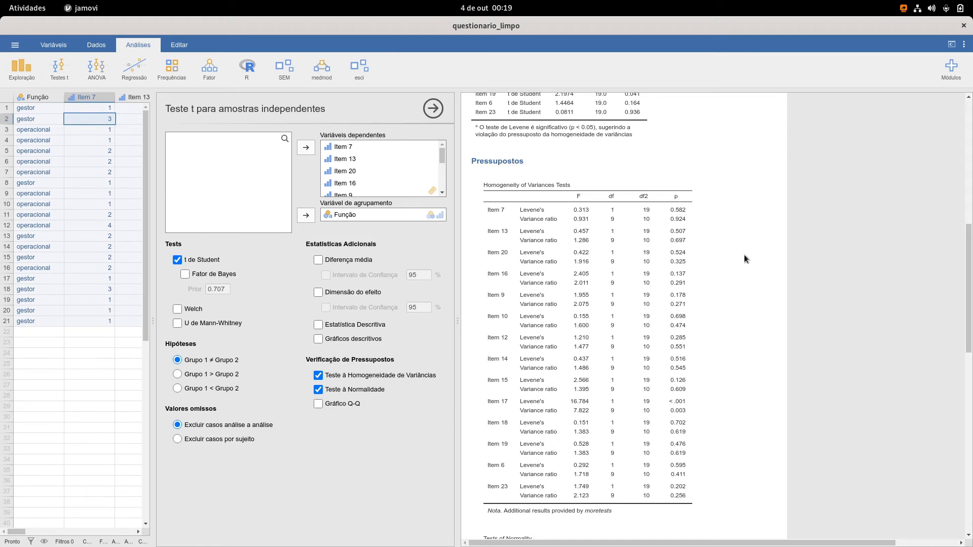
{"action": "scroll", "coordinate": [744, 254], "scroll_direction": "up", "scroll_amount": 5}
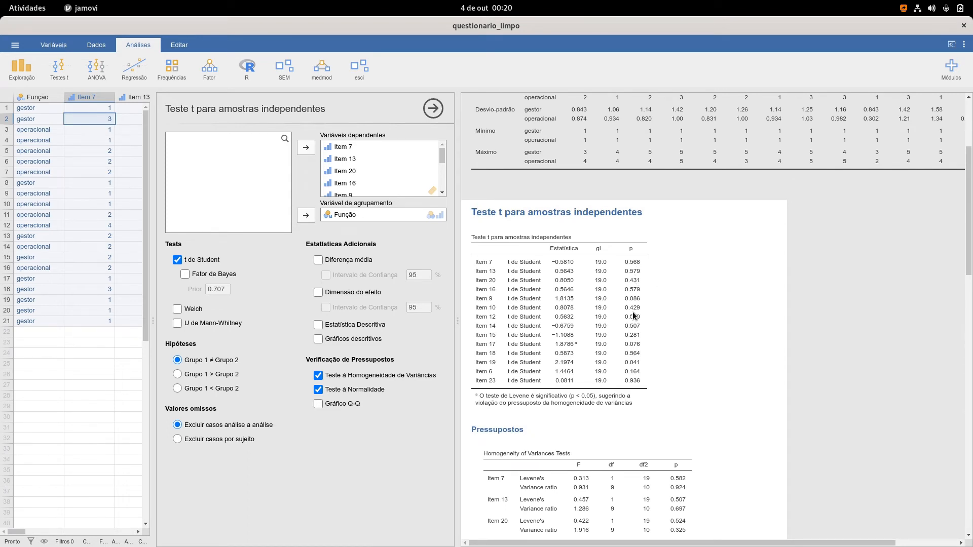
{"action": "scroll", "coordinate": [632, 315], "scroll_direction": "down", "scroll_amount": 5}
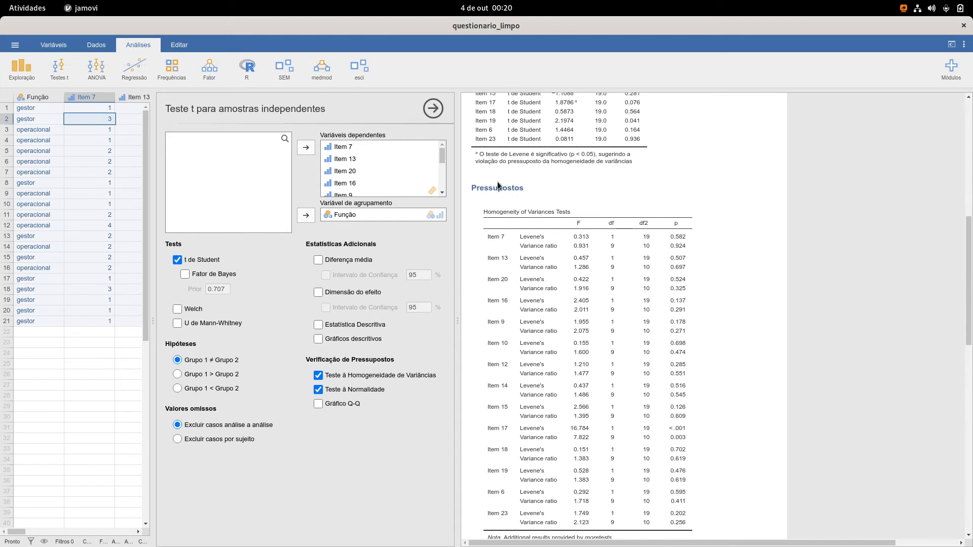
{"action": "scroll", "coordinate": [734, 245], "scroll_direction": "down", "scroll_amount": 1}
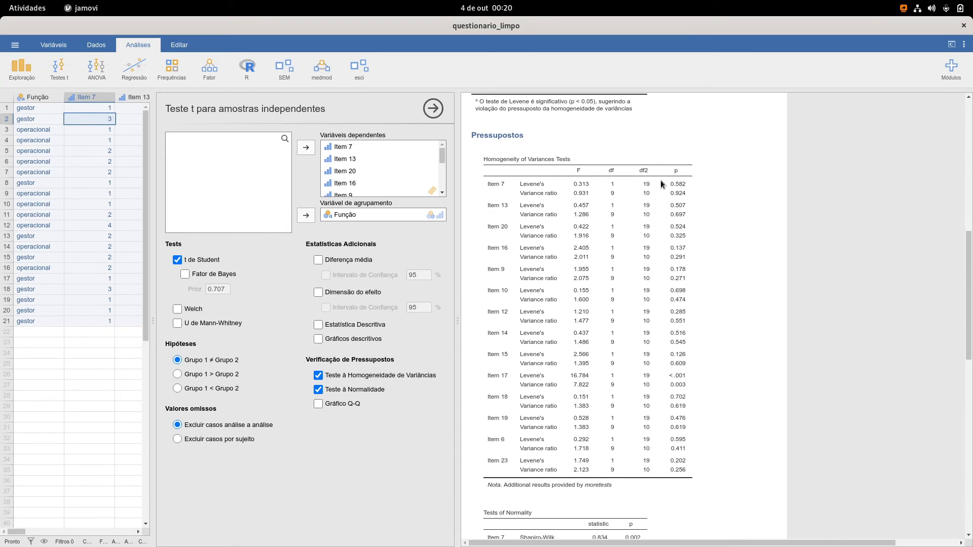
{"action": "scroll", "coordinate": [594, 176], "scroll_direction": "down", "scroll_amount": 1}
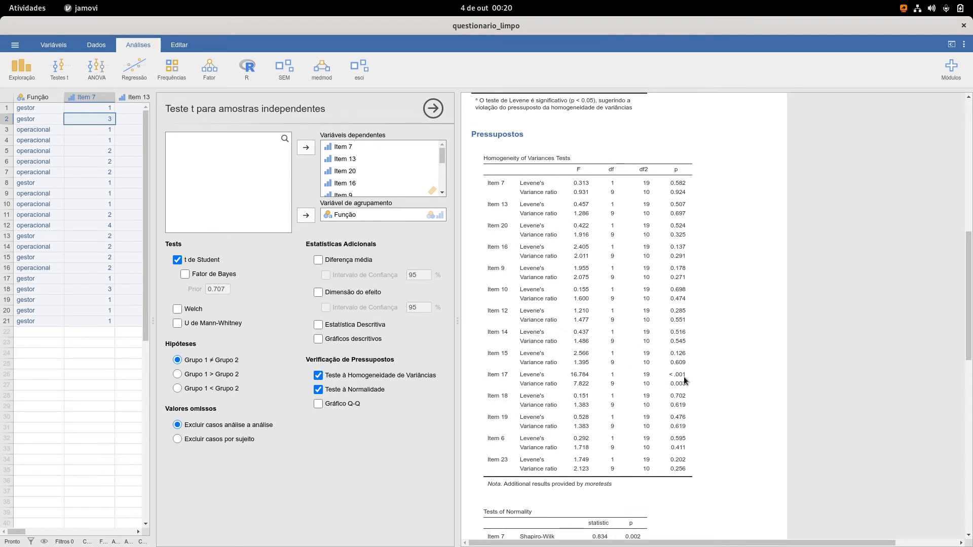
{"action": "scroll", "coordinate": [736, 365], "scroll_direction": "up", "scroll_amount": 6}
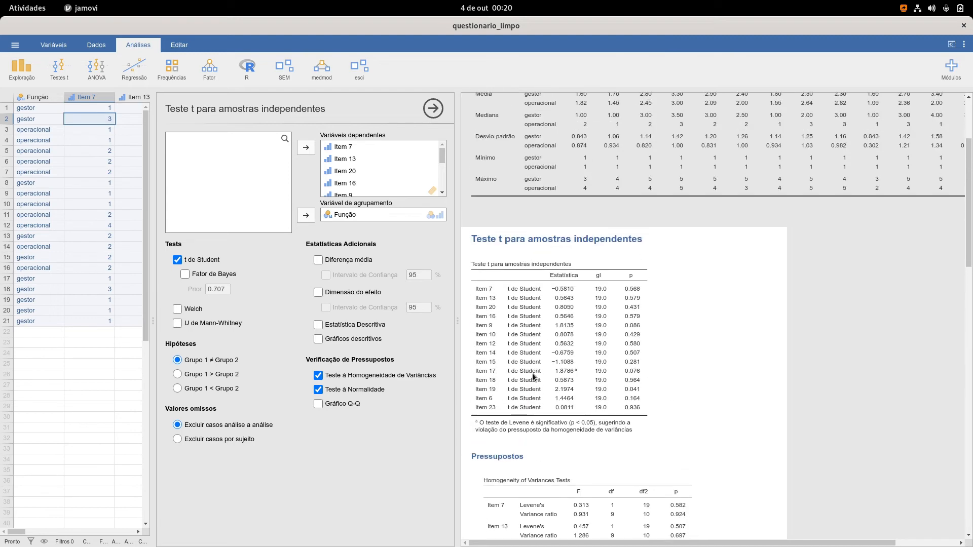
{"action": "scroll", "coordinate": [687, 355], "scroll_direction": "down", "scroll_amount": 5}
{"action": "scroll", "coordinate": [689, 358], "scroll_direction": "down", "scroll_amount": 2}
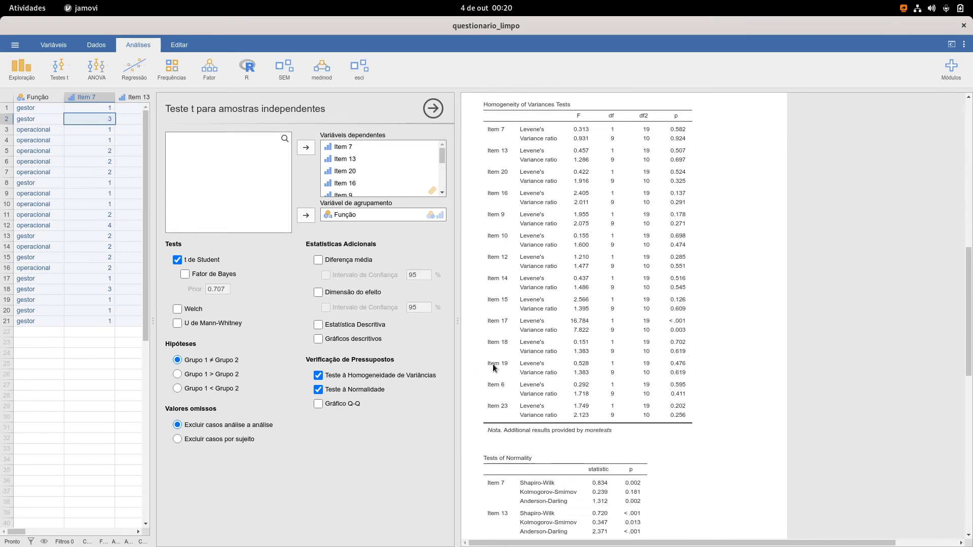
{"action": "scroll", "coordinate": [491, 366], "scroll_direction": "up", "scroll_amount": 5}
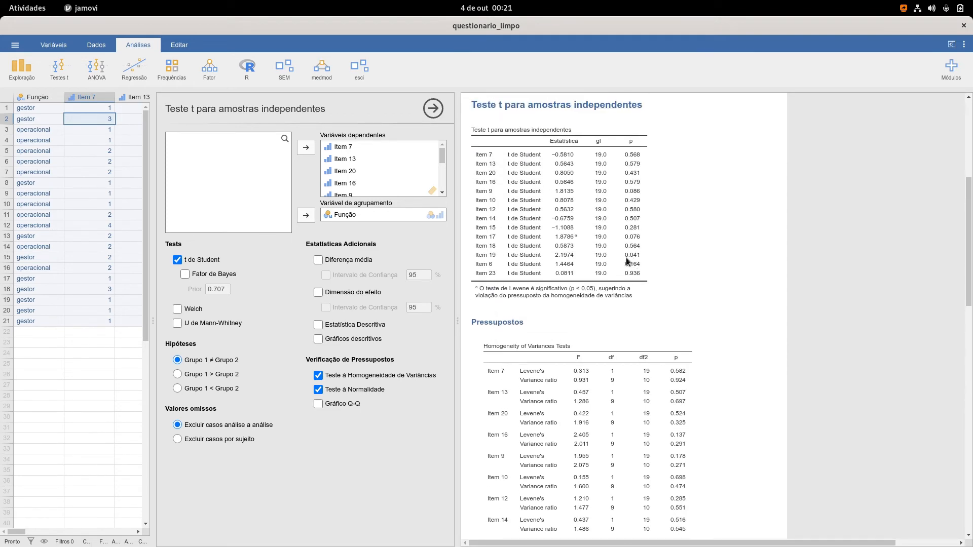
{"action": "scroll", "coordinate": [628, 264], "scroll_direction": "down", "scroll_amount": 5}
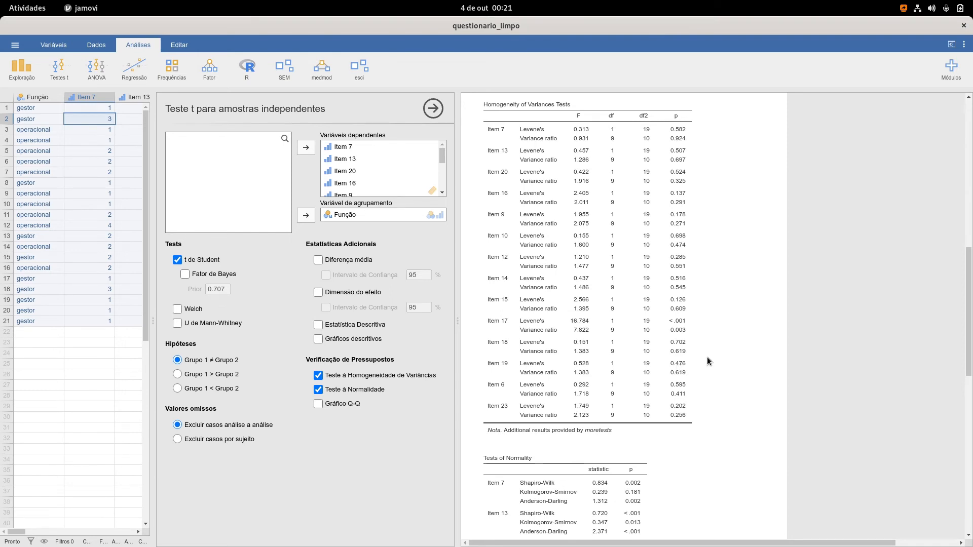
Examine the Shapiro-Wilk, Kolmogorov-Smirnov and Anderson-Darling p values for Item 7 through Item 23 in the normality table
{"action": "scroll", "coordinate": [702, 328], "scroll_direction": "down", "scroll_amount": 5}
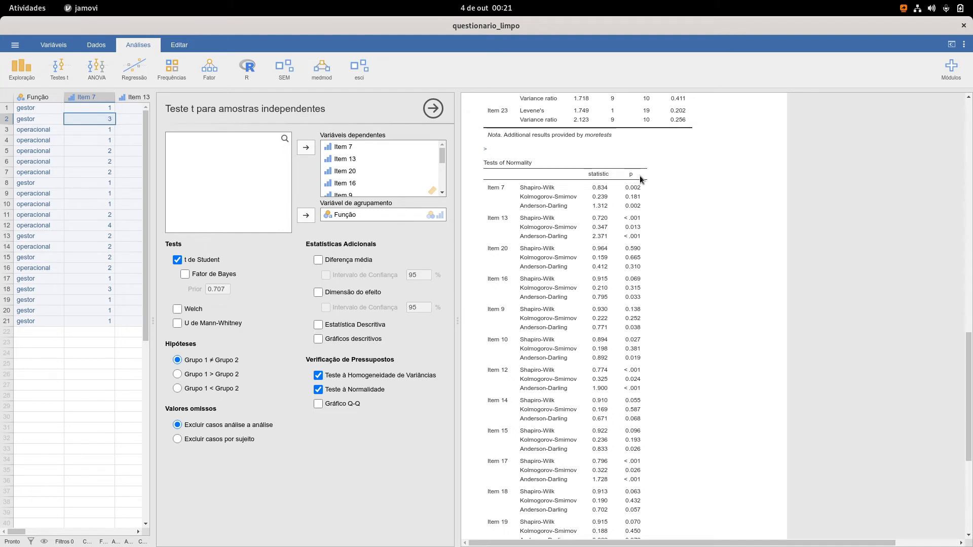
{"action": "scroll", "coordinate": [639, 175], "scroll_direction": "down", "scroll_amount": 3}
{"action": "scroll", "coordinate": [639, 176], "scroll_direction": "down", "scroll_amount": 3}
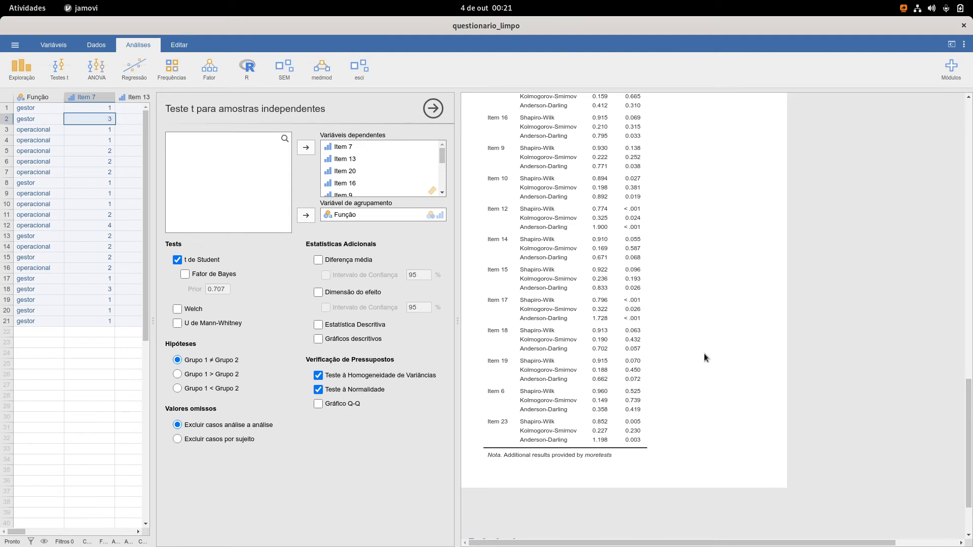
{"action": "scroll", "coordinate": [704, 354], "scroll_direction": "up", "scroll_amount": 5}
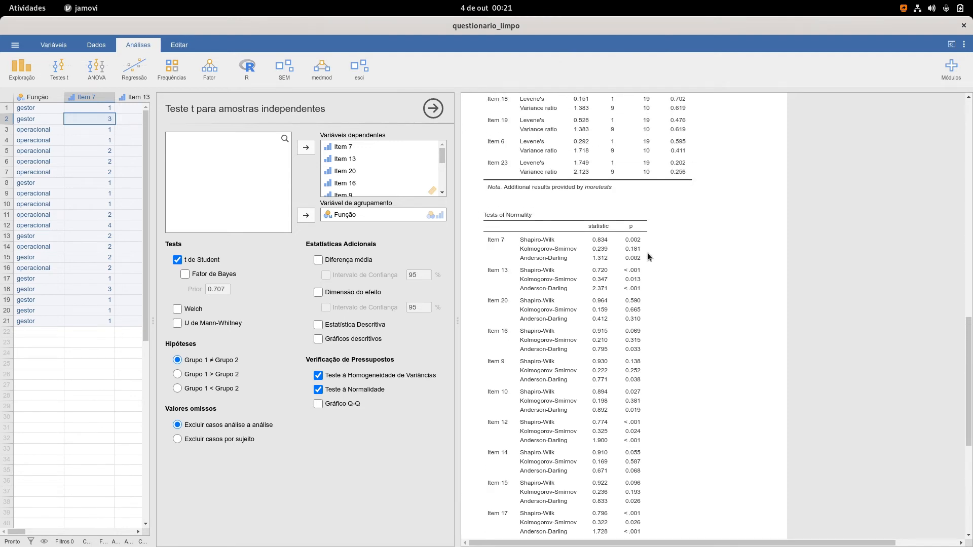
{"action": "scroll", "coordinate": [647, 253], "scroll_direction": "down", "scroll_amount": 2}
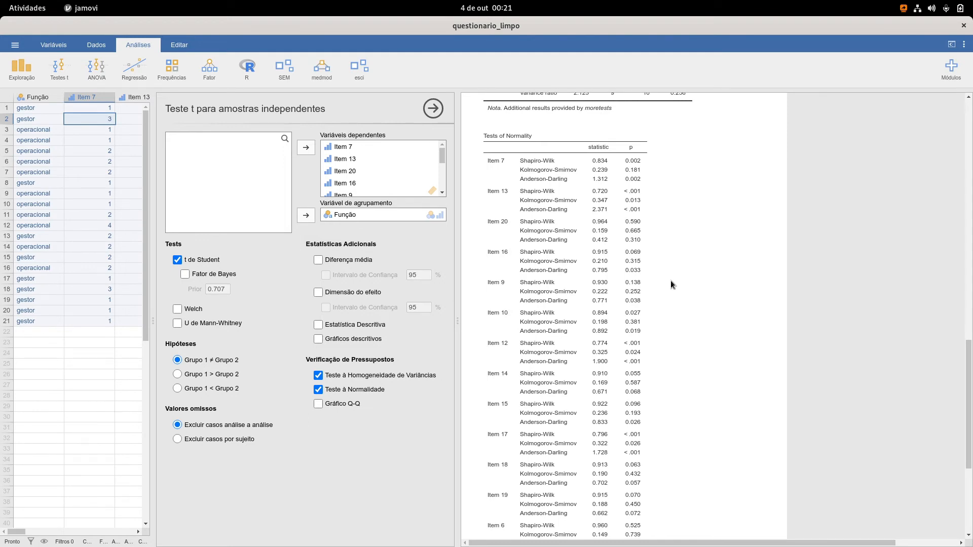
{"action": "scroll", "coordinate": [779, 318], "scroll_direction": "down", "scroll_amount": 4}
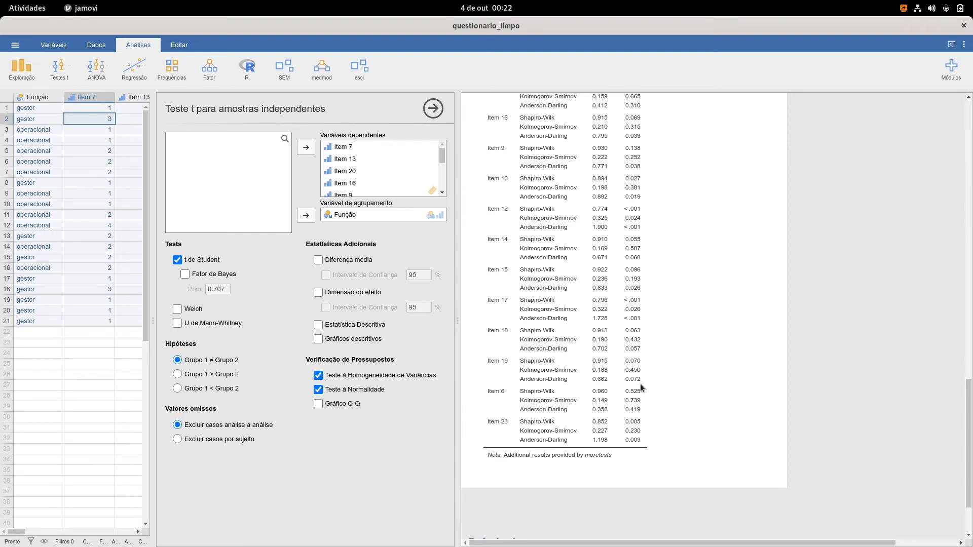
{"action": "scroll", "coordinate": [640, 384], "scroll_direction": "up", "scroll_amount": 3}
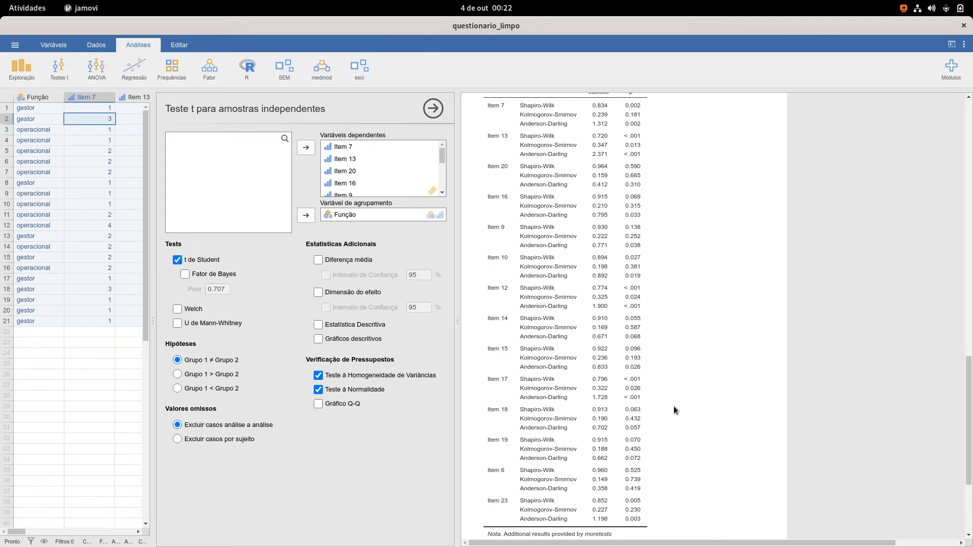
{"action": "scroll", "coordinate": [673, 405], "scroll_direction": "up", "scroll_amount": 3}
{"action": "scroll", "coordinate": [657, 292], "scroll_direction": "down", "scroll_amount": 2}
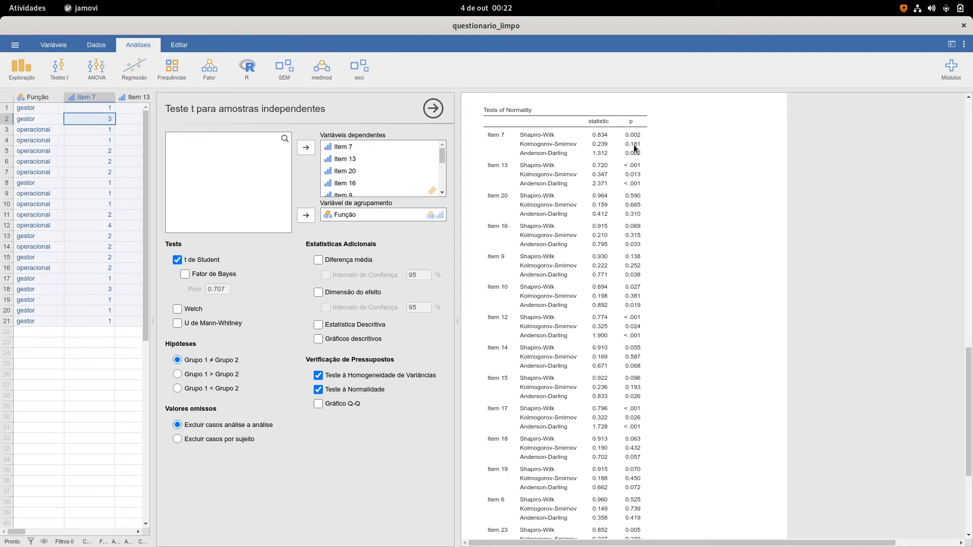
{"action": "scroll", "coordinate": [672, 241], "scroll_direction": "down", "scroll_amount": 5}
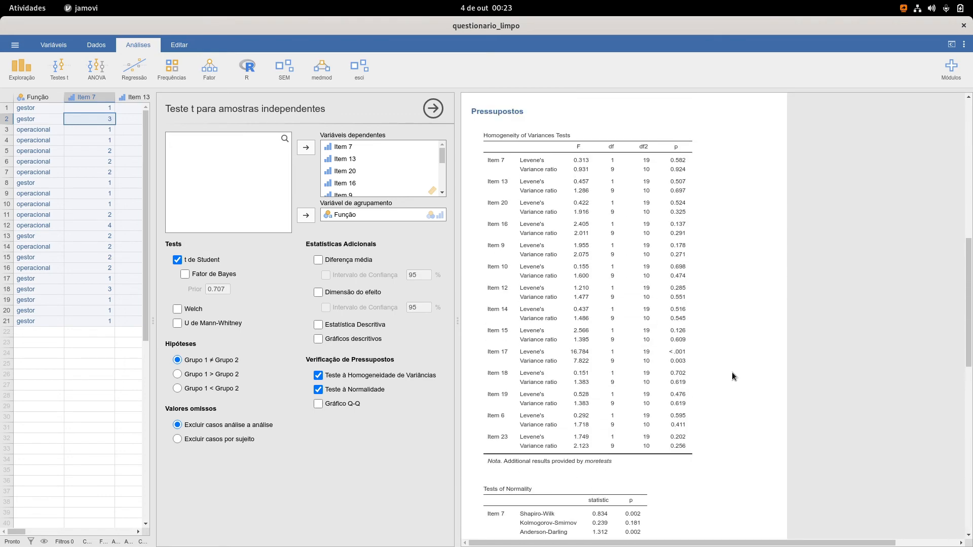
Review the assumption tables again together with the t-test results and the gestor and operacional descriptive statistics
{"action": "scroll", "coordinate": [725, 294], "scroll_direction": "down", "scroll_amount": 8}
{"action": "scroll", "coordinate": [713, 319], "scroll_direction": "up", "scroll_amount": 8}
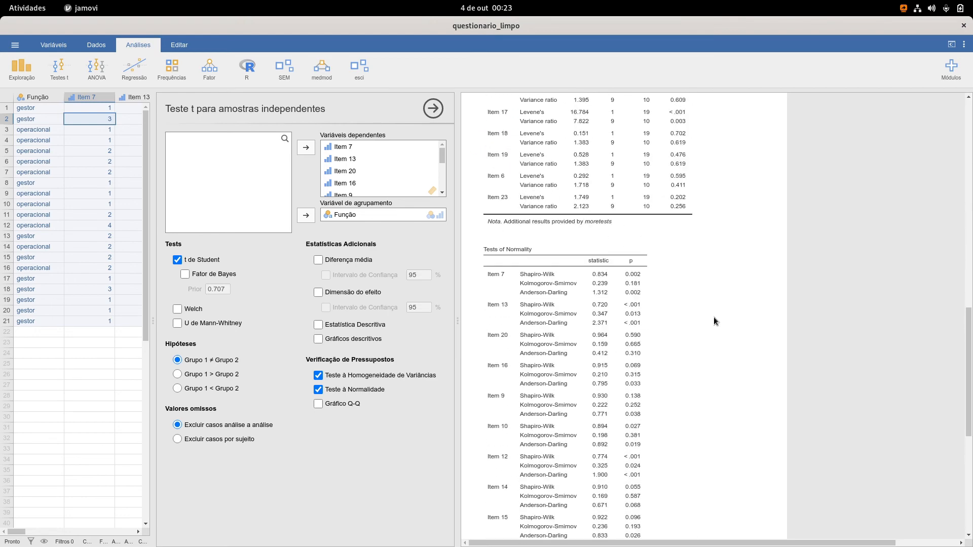
{"action": "scroll", "coordinate": [714, 317], "scroll_direction": "up", "scroll_amount": 5}
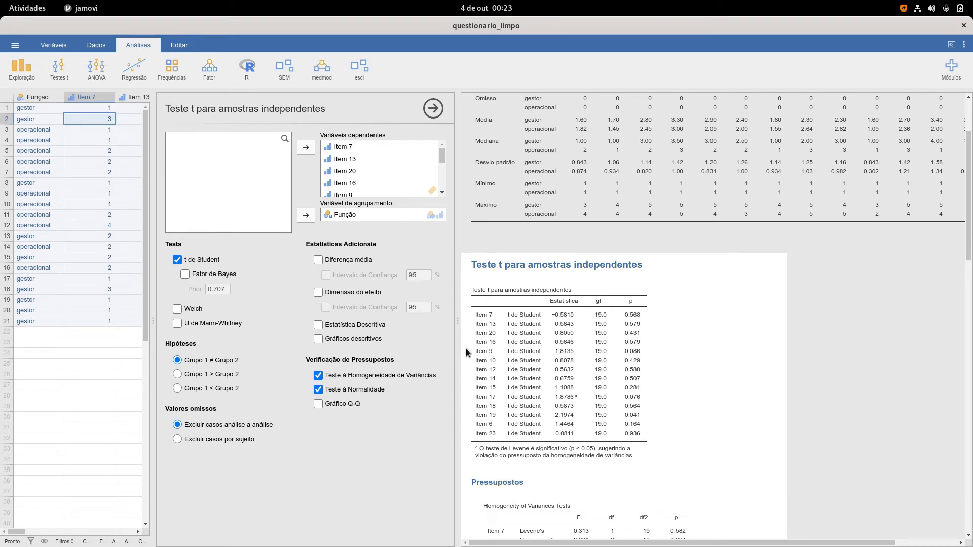
{"action": "scroll", "coordinate": [731, 375], "scroll_direction": "up", "scroll_amount": 2}
{"action": "scroll", "coordinate": [731, 375], "scroll_direction": "down", "scroll_amount": 4}
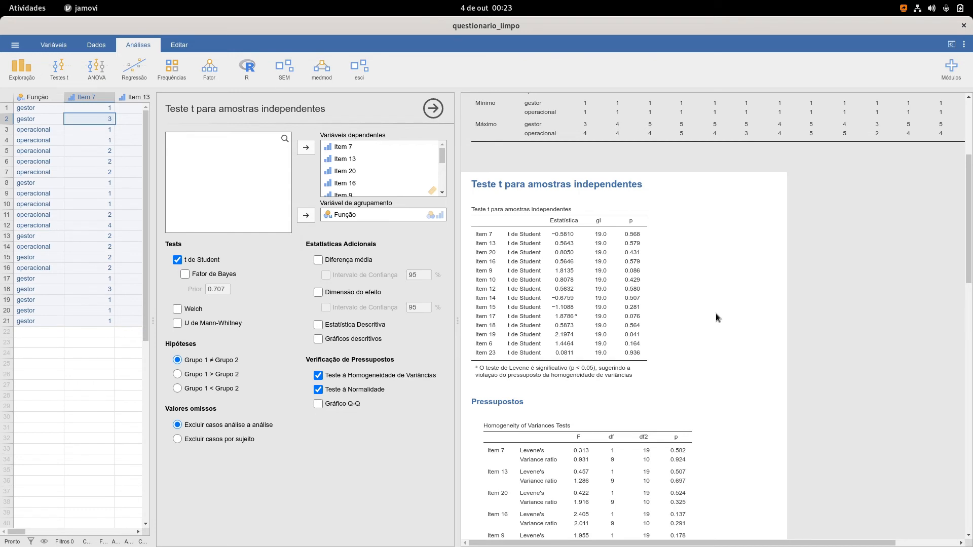
{"action": "scroll", "coordinate": [721, 328], "scroll_direction": "up", "scroll_amount": 1}
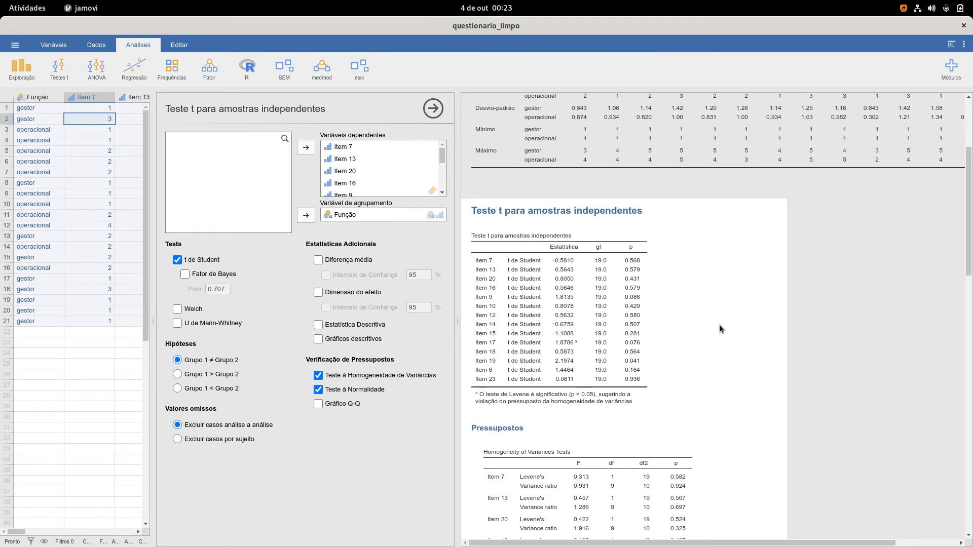
{"action": "scroll", "coordinate": [719, 324], "scroll_direction": "up", "scroll_amount": 3}
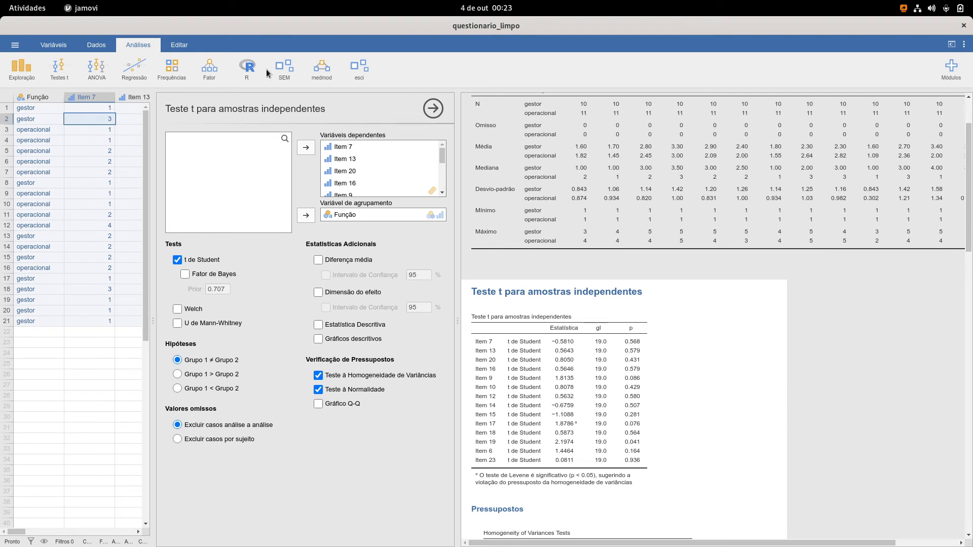
Run a reliability analysis with Cronbach's α on Item 7 through Item 23, leaving Função out of the items
{"action": "left_click", "coordinate": [210, 69]}
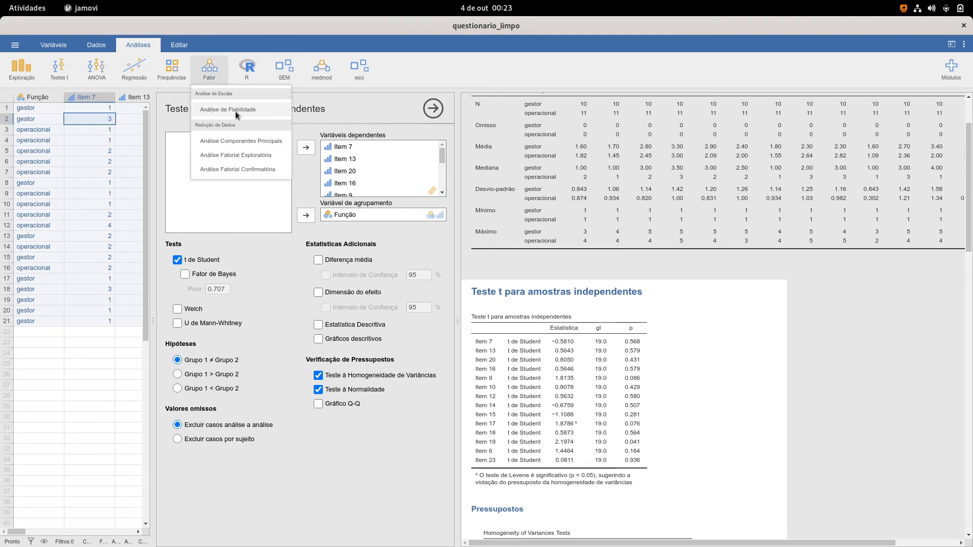
{"action": "left_click", "coordinate": [237, 111]}
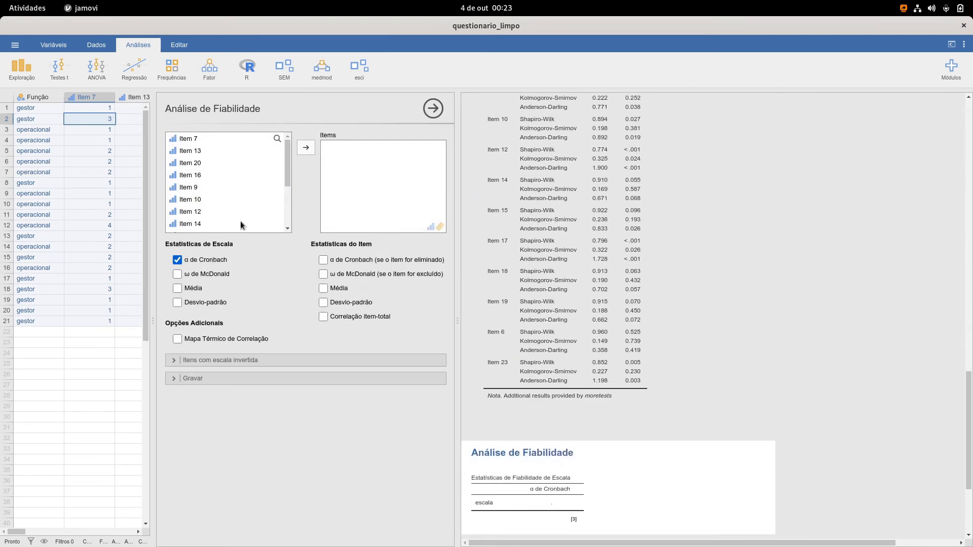
{"action": "scroll", "coordinate": [240, 221], "scroll_direction": "down", "scroll_amount": 3}
{"action": "scroll", "coordinate": [229, 202], "scroll_direction": "up", "scroll_amount": 3}
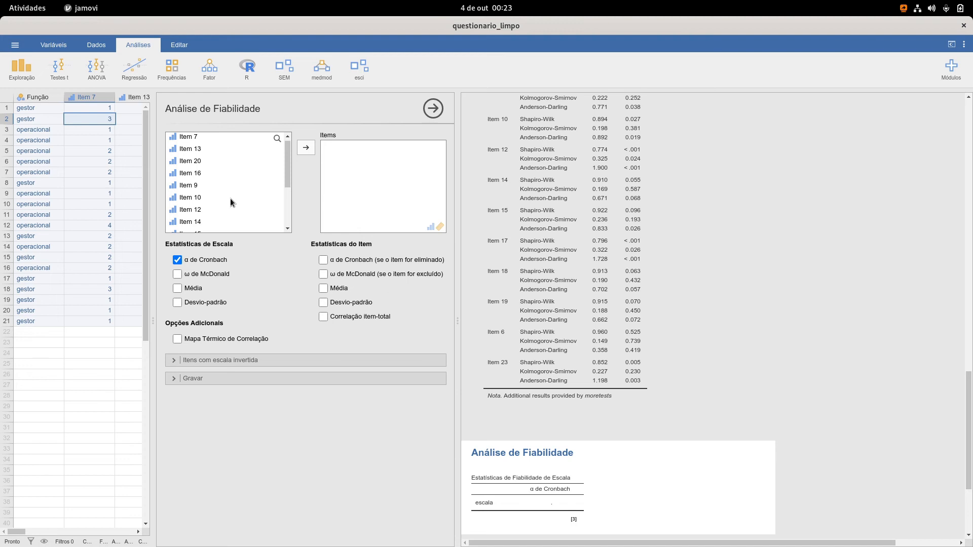
{"action": "scroll", "coordinate": [230, 199], "scroll_direction": "up", "scroll_amount": 1}
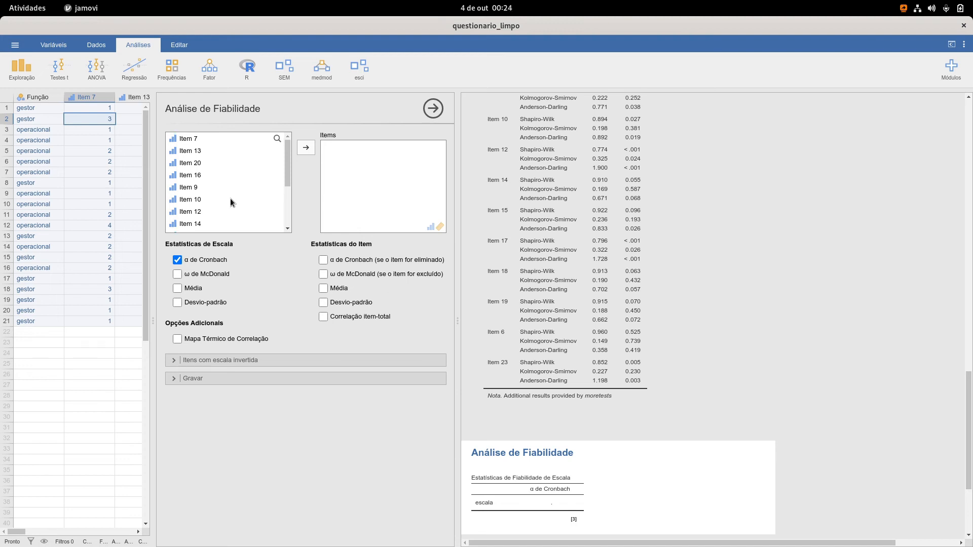
{"action": "scroll", "coordinate": [230, 198], "scroll_direction": "down", "scroll_amount": 5}
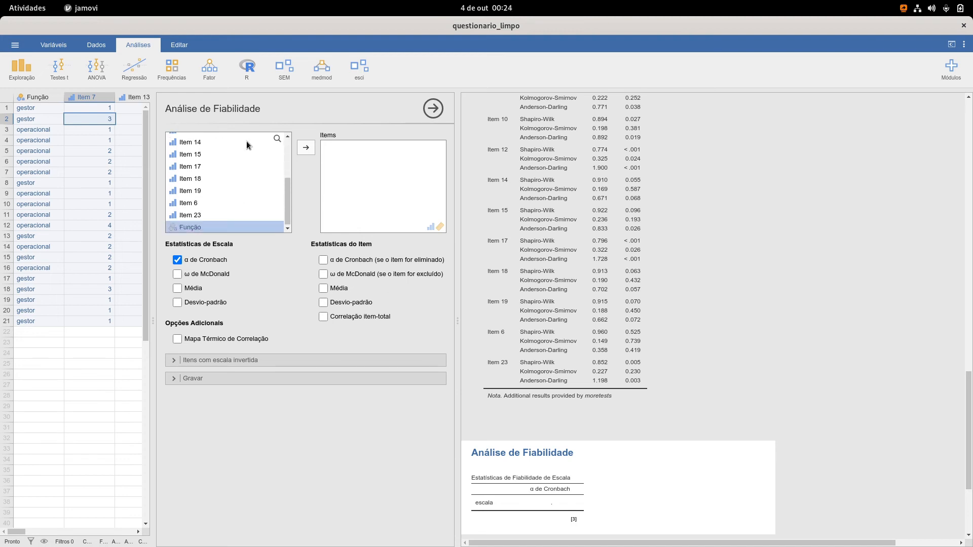
{"action": "scroll", "coordinate": [225, 188], "scroll_direction": "up", "scroll_amount": 5}
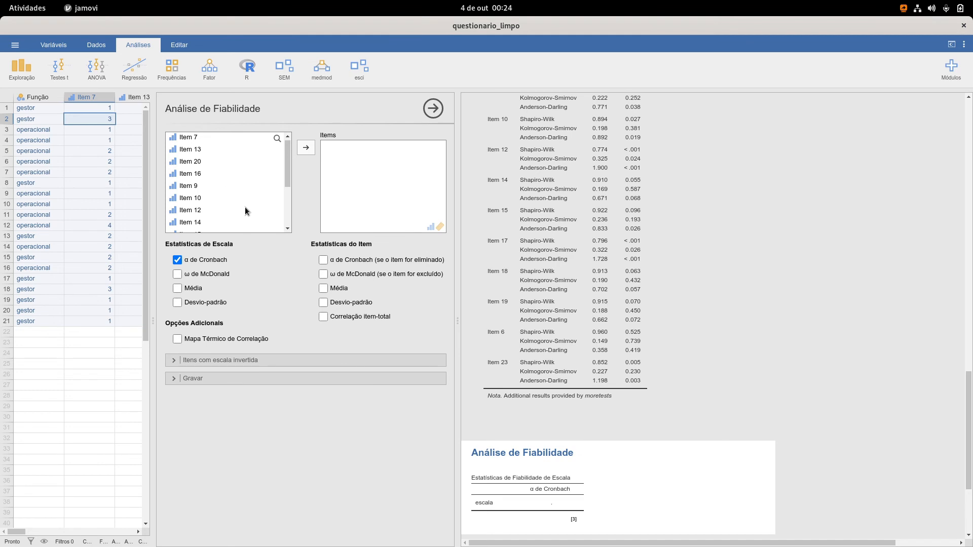
{"action": "scroll", "coordinate": [245, 208], "scroll_direction": "up", "scroll_amount": 1}
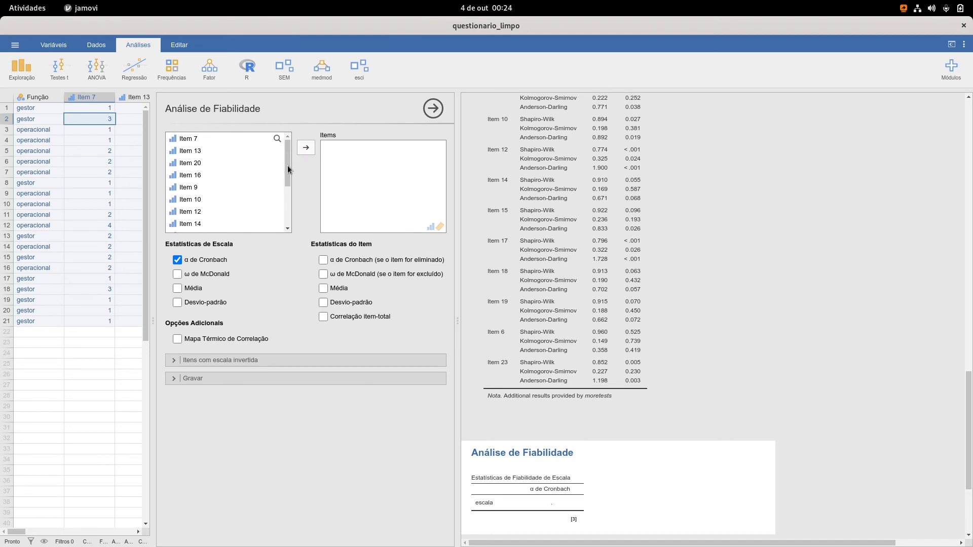
{"action": "left_click_drag", "start_coordinate": [287, 168], "coordinate": [286, 142]}
{"action": "scroll", "coordinate": [220, 176], "scroll_direction": "down", "scroll_amount": 3}
{"action": "scroll", "coordinate": [221, 181], "scroll_direction": "down", "scroll_amount": 2}
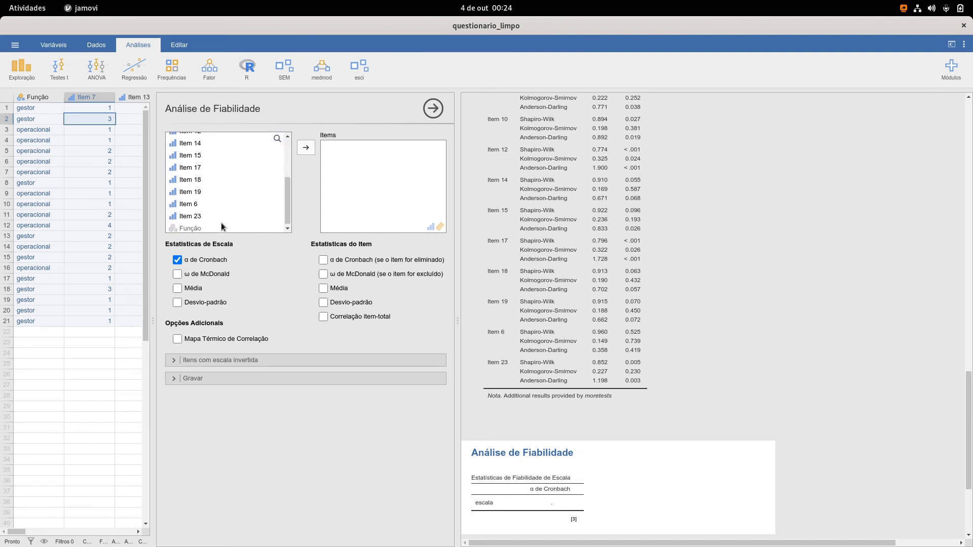
{"action": "scroll", "coordinate": [210, 213], "scroll_direction": "down", "scroll_amount": 1}
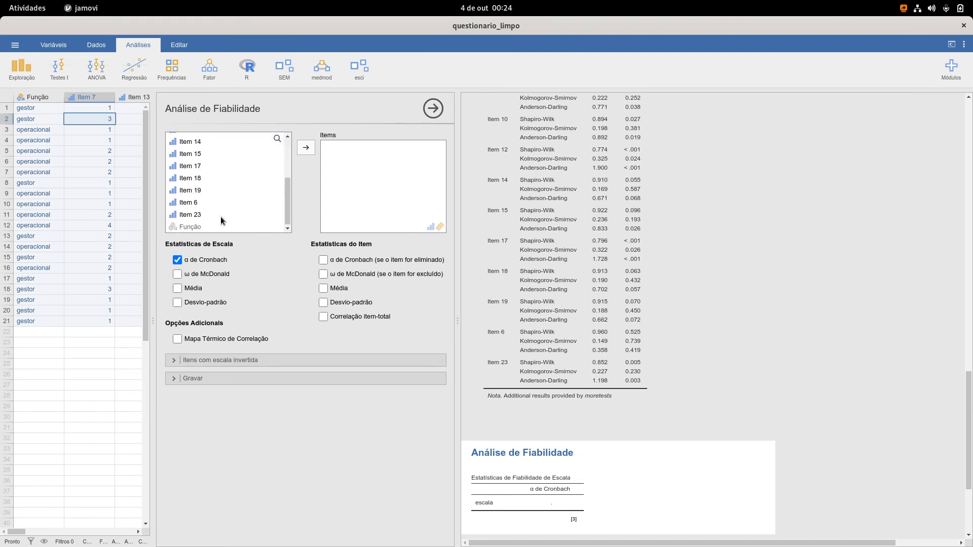
{"action": "key", "text": "ctrl+a"}
{"action": "scroll", "coordinate": [198, 165], "scroll_direction": "up", "scroll_amount": 3}
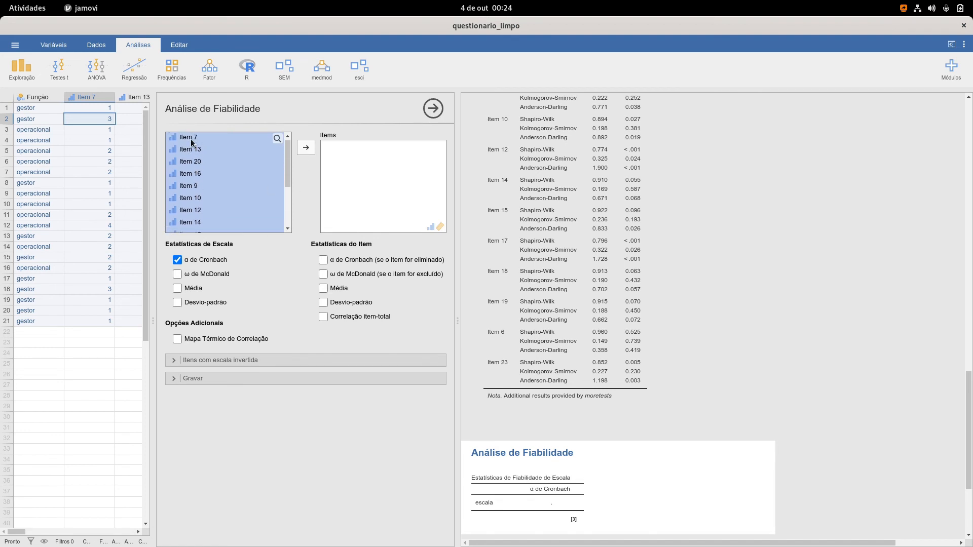
{"action": "scroll", "coordinate": [197, 192], "scroll_direction": "down", "scroll_amount": 3}
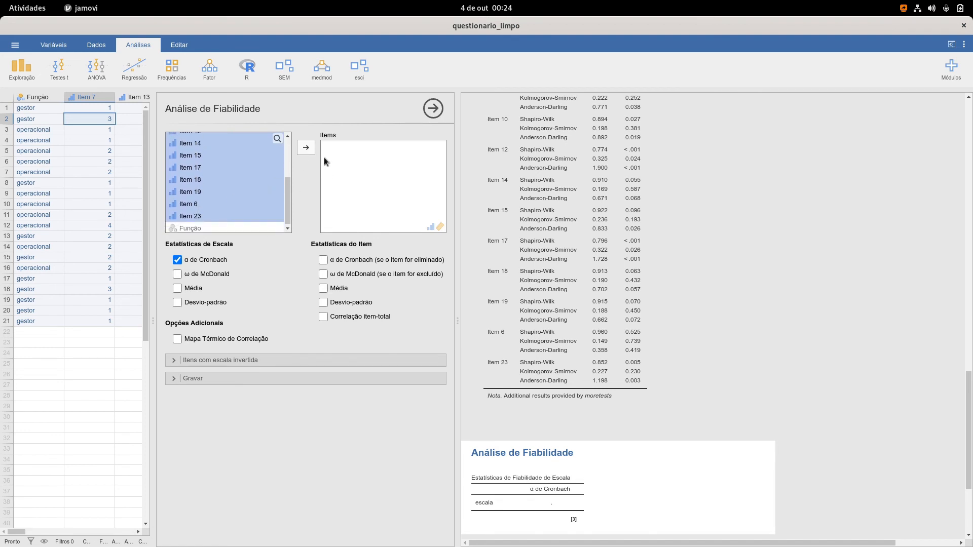
{"action": "left_click", "coordinate": [306, 147]}
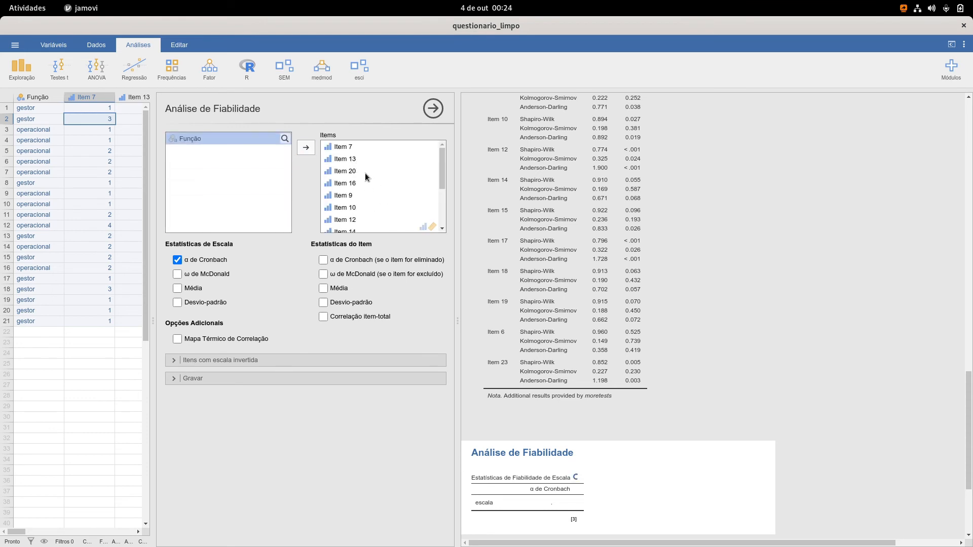
{"action": "scroll", "coordinate": [379, 184], "scroll_direction": "down", "scroll_amount": 1}
{"action": "scroll", "coordinate": [379, 184], "scroll_direction": "up", "scroll_amount": 1}
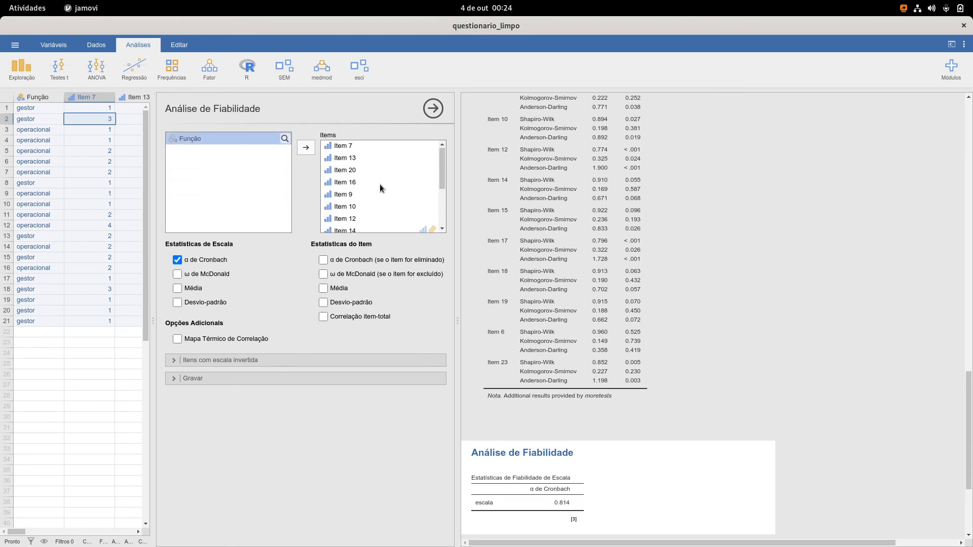
Check the list of items in the reliability analysis and try ω de McDonald as an additional scale statistic
{"action": "scroll", "coordinate": [372, 169], "scroll_direction": "down", "scroll_amount": 3}
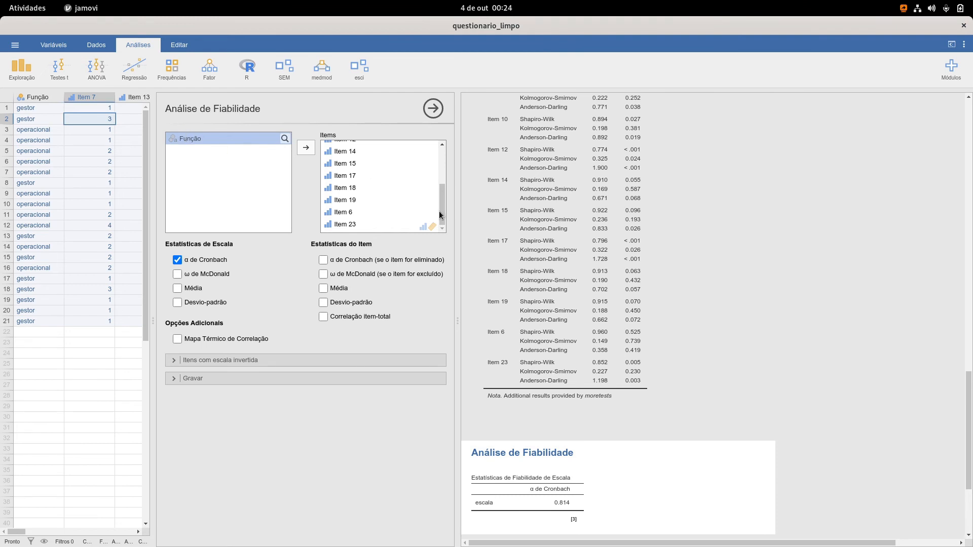
{"action": "left_click_drag", "start_coordinate": [439, 212], "coordinate": [439, 157]}
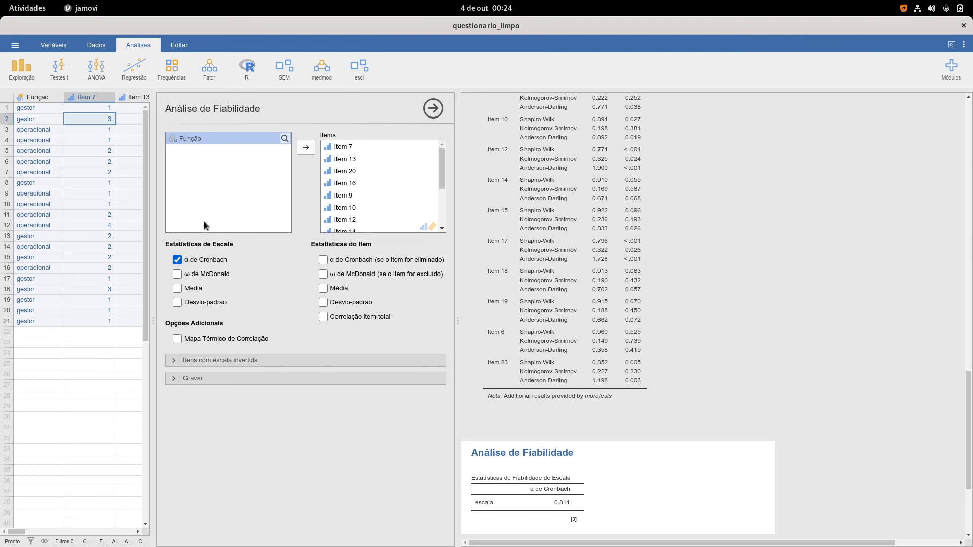
{"action": "left_click", "coordinate": [177, 278]}
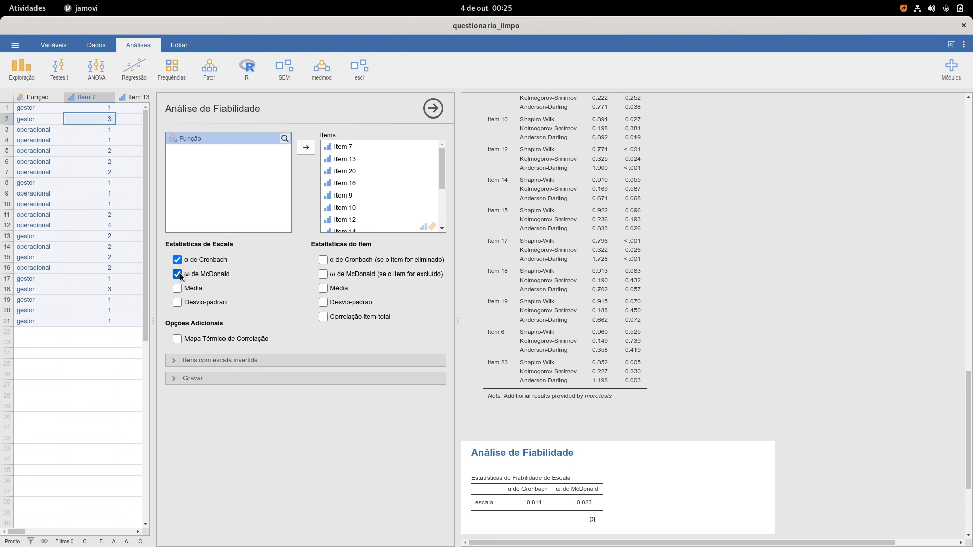
{"action": "left_click", "coordinate": [178, 274]}
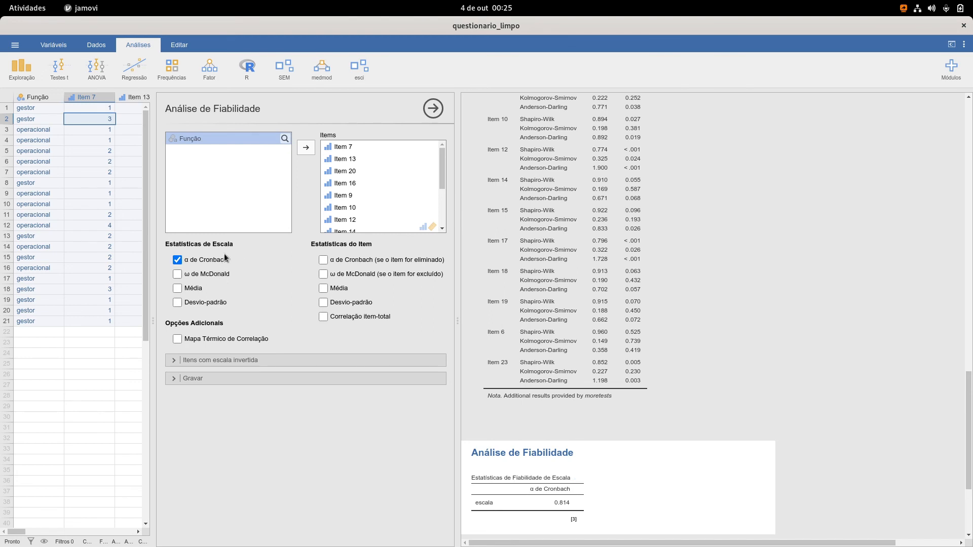
Add α de Cronbach (se o item for eliminado) to the item statistics of the reliability analysis
{"action": "scroll", "coordinate": [778, 279], "scroll_direction": "down", "scroll_amount": 5}
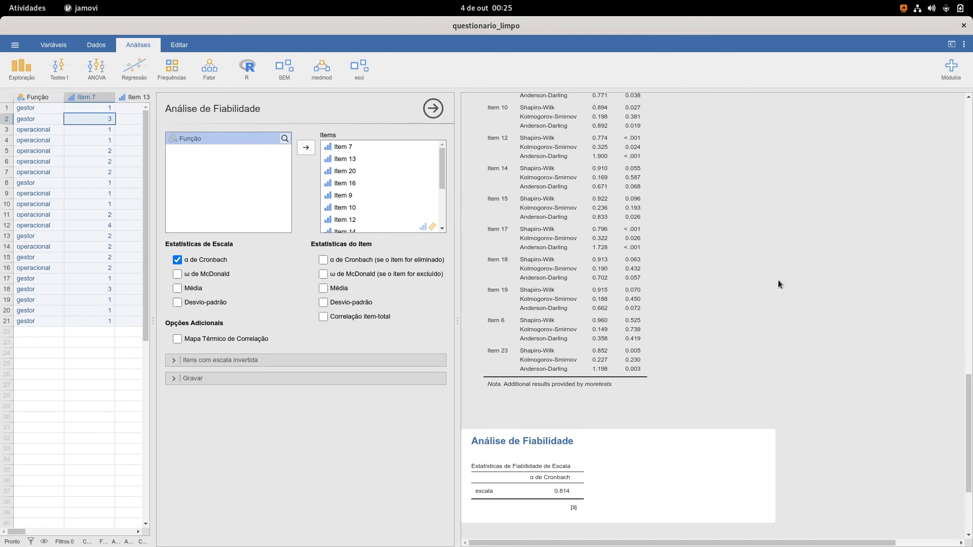
{"action": "scroll", "coordinate": [777, 280], "scroll_direction": "down", "scroll_amount": 1}
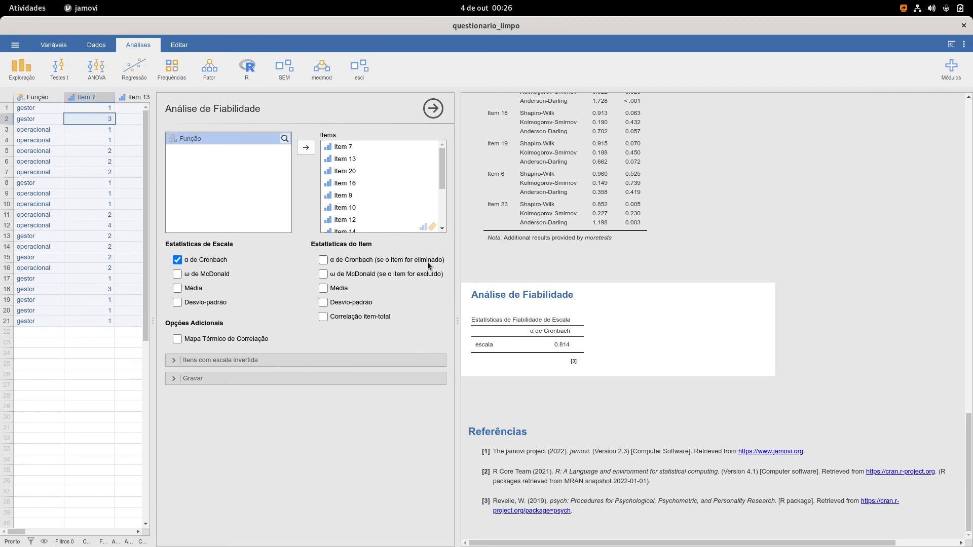
{"action": "left_click", "coordinate": [323, 260]}
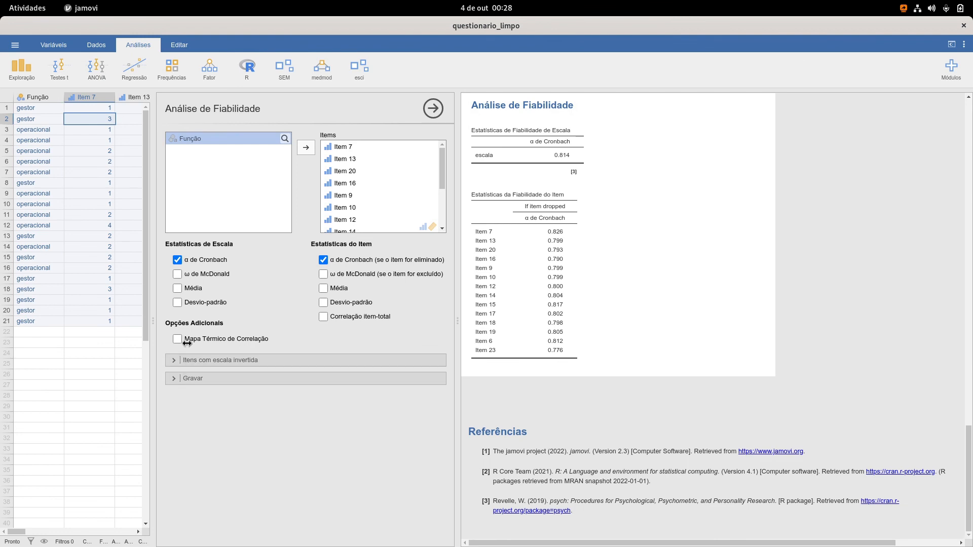
Look into the reverse-scaled items and save options, and add the Mapa Térmico de Correlação to the reliability analysis
{"action": "left_click", "coordinate": [173, 360]}
{"action": "left_click", "coordinate": [173, 360]}
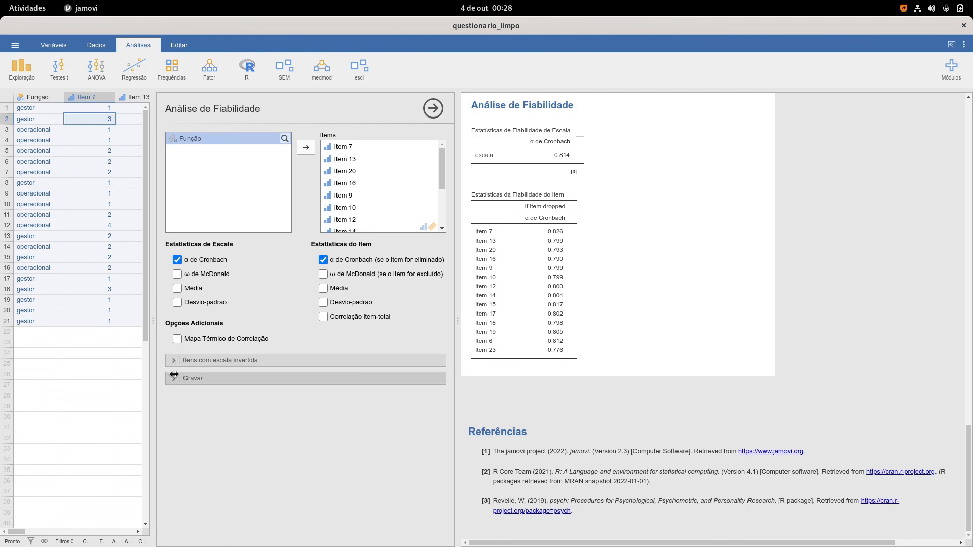
{"action": "left_click", "coordinate": [173, 378]}
{"action": "left_click", "coordinate": [173, 378]}
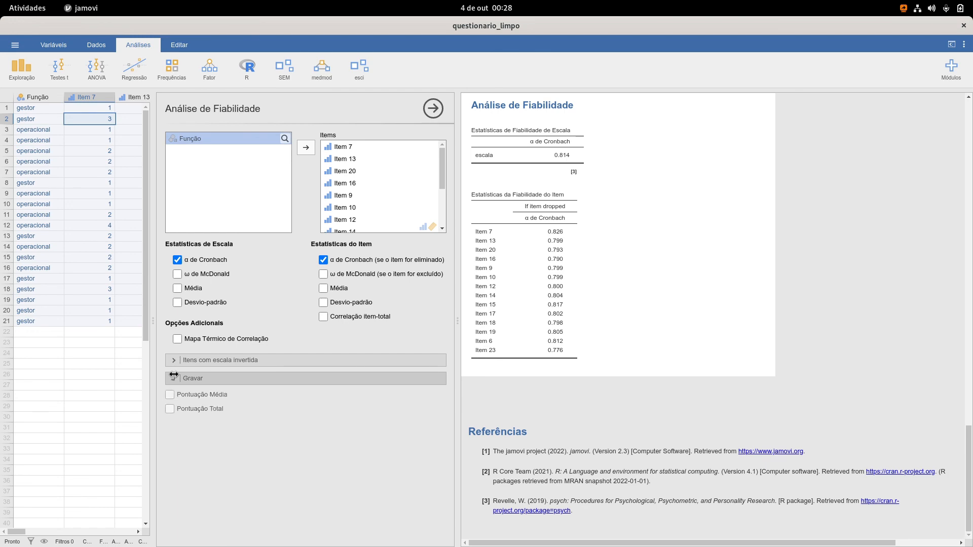
{"action": "left_click", "coordinate": [176, 338]}
{"action": "scroll", "coordinate": [833, 333], "scroll_direction": "down", "scroll_amount": 1}
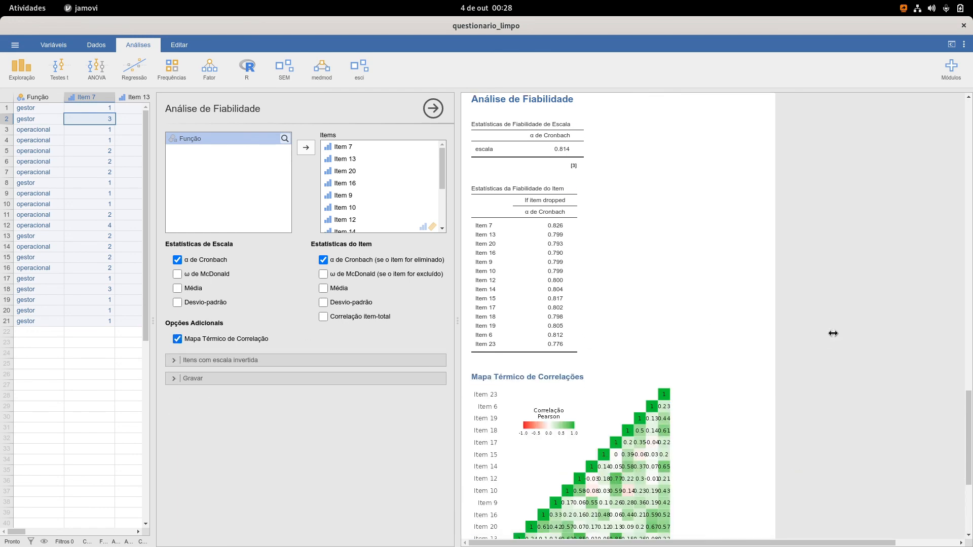
Compare the item correlations in the heat map with the scale's and item-dropped Cronbach's α values, and return to the descriptive and t-test results
{"action": "scroll", "coordinate": [833, 334], "scroll_direction": "down", "scroll_amount": 4}
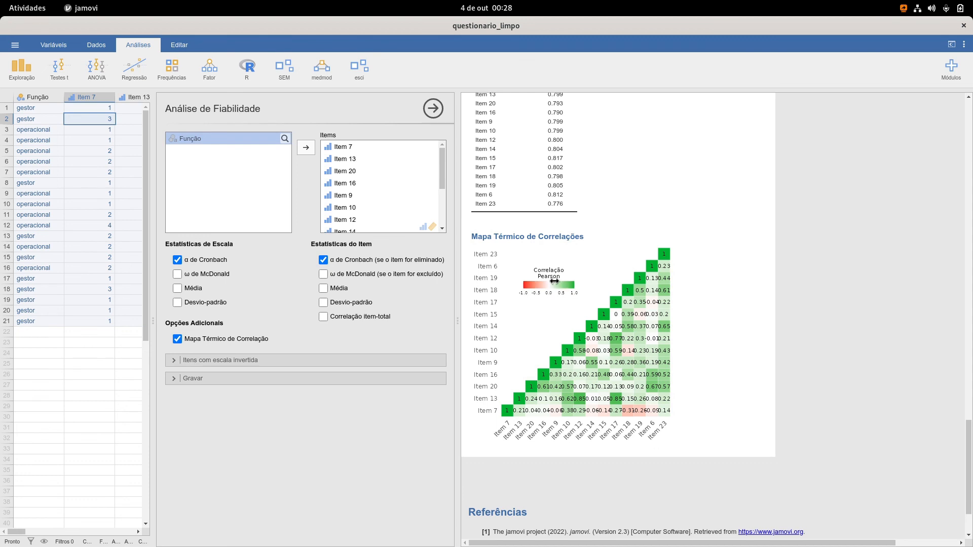
{"action": "scroll", "coordinate": [554, 281], "scroll_direction": "up", "scroll_amount": 1}
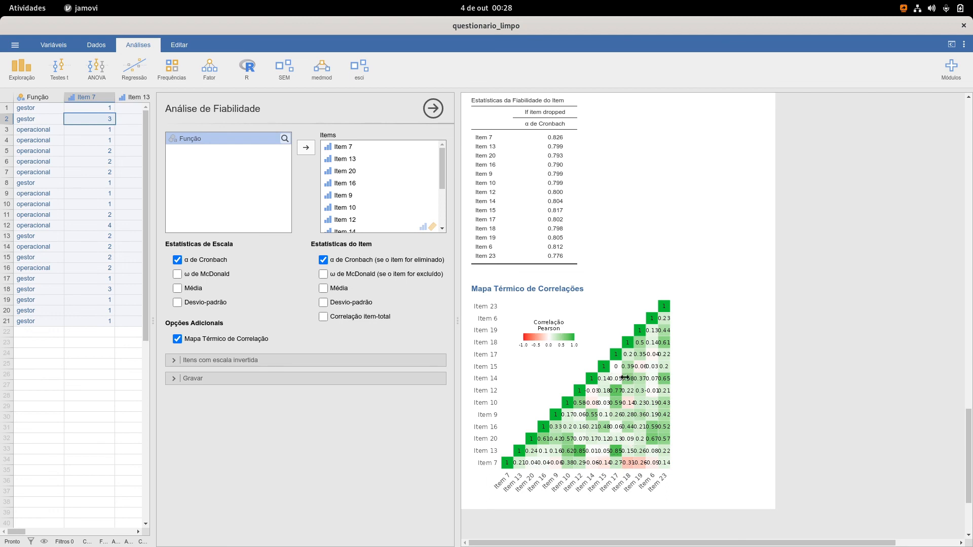
{"action": "scroll", "coordinate": [687, 328], "scroll_direction": "up", "scroll_amount": 3}
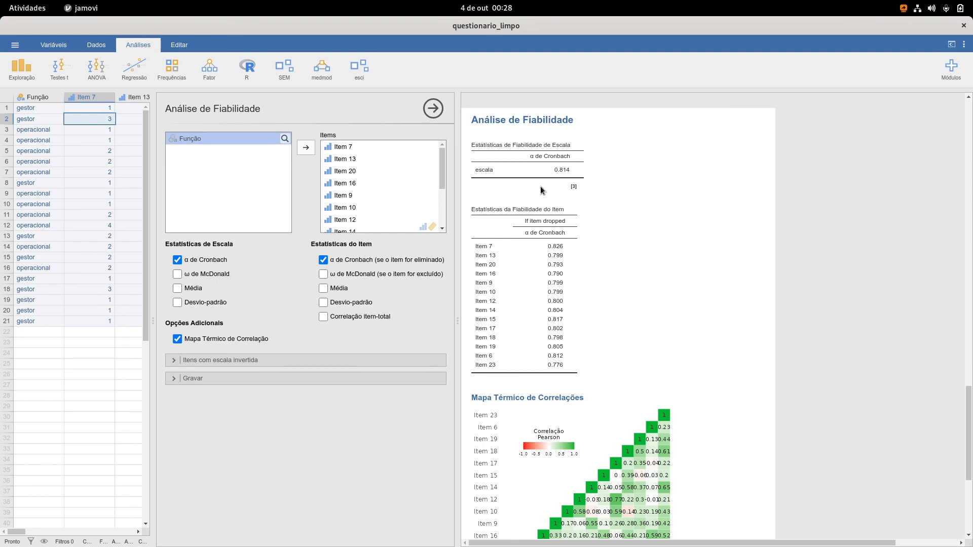
{"action": "scroll", "coordinate": [643, 372], "scroll_direction": "down", "scroll_amount": 3}
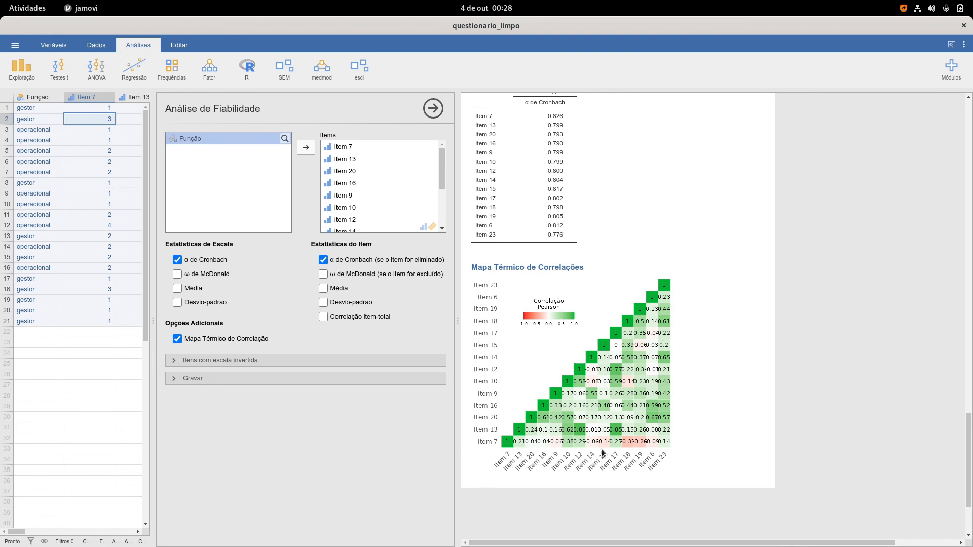
{"action": "scroll", "coordinate": [652, 450], "scroll_direction": "down", "scroll_amount": 1}
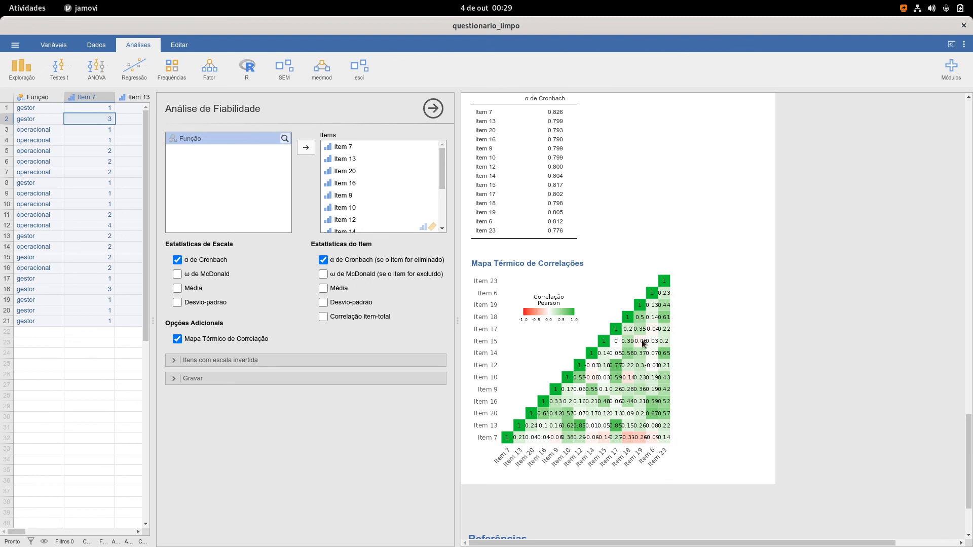
{"action": "scroll", "coordinate": [612, 394], "scroll_direction": "up", "scroll_amount": 2}
{"action": "scroll", "coordinate": [614, 396], "scroll_direction": "up", "scroll_amount": 3}
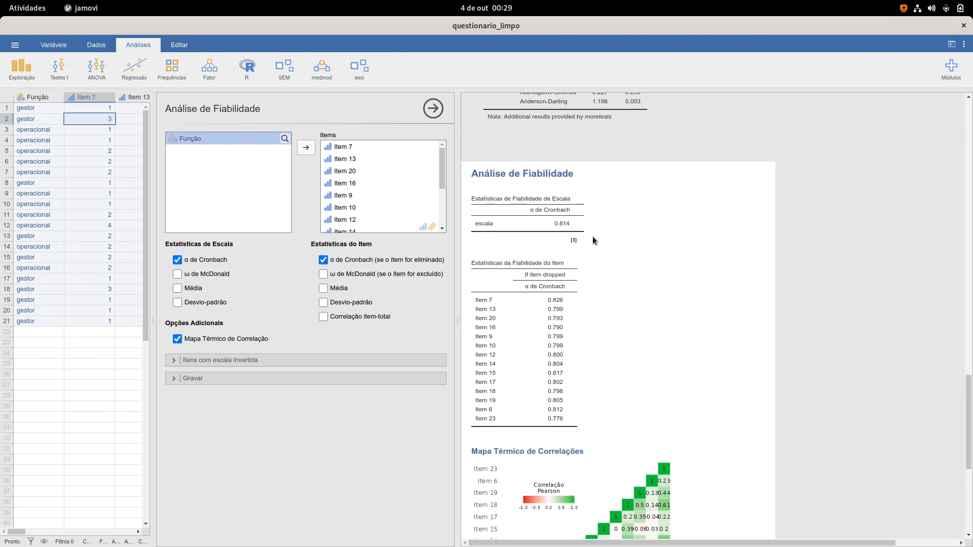
{"action": "scroll", "coordinate": [739, 377], "scroll_direction": "down", "scroll_amount": 5}
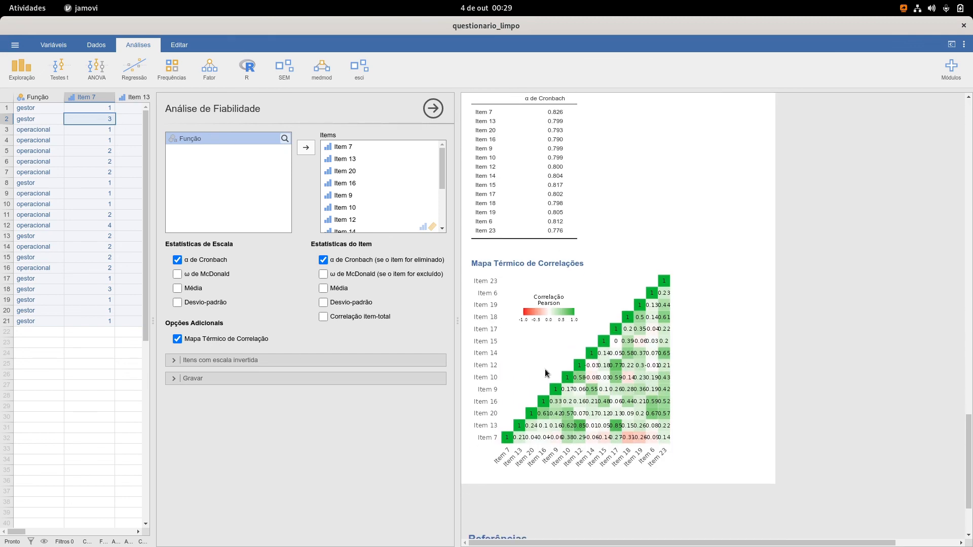
{"action": "scroll", "coordinate": [584, 377], "scroll_direction": "down", "scroll_amount": 3}
{"action": "scroll", "coordinate": [583, 376], "scroll_direction": "up", "scroll_amount": 15}
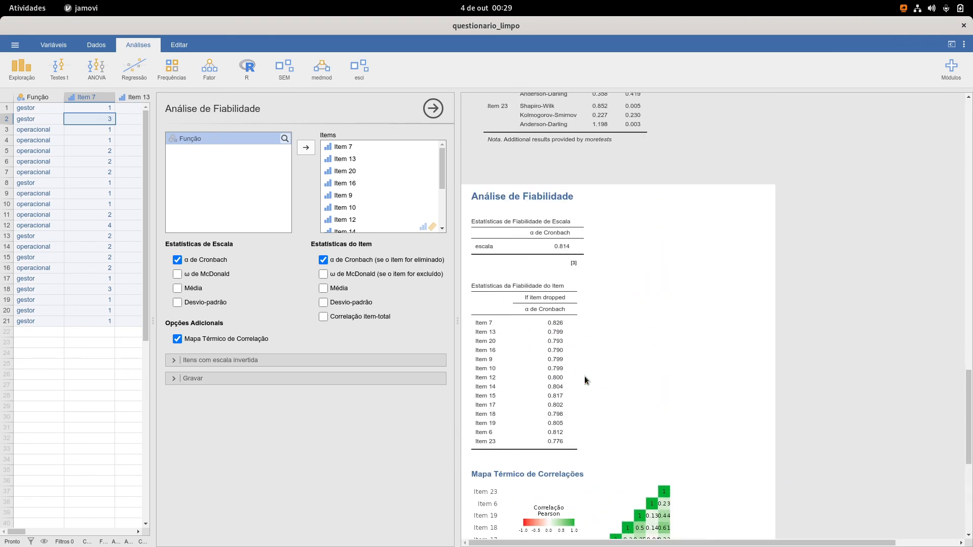
{"action": "scroll", "coordinate": [585, 377], "scroll_direction": "up", "scroll_amount": 20}
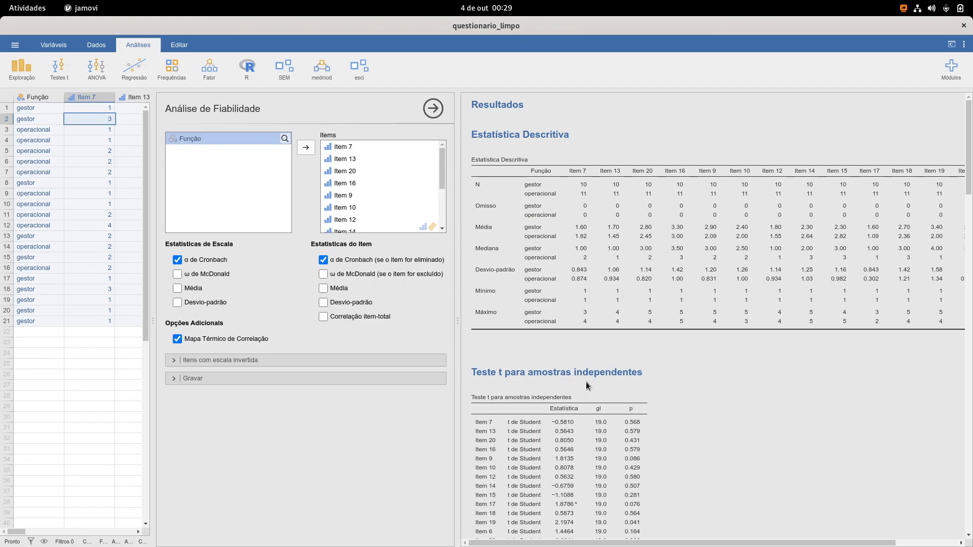
{"action": "key", "text": "alt+Tab"}
{"action": "left_click", "coordinate": [897, 477]}
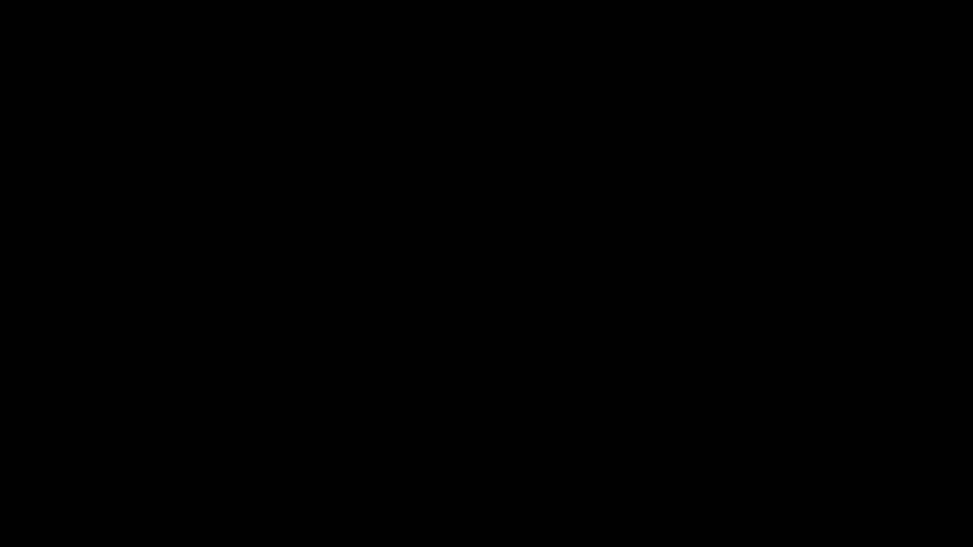